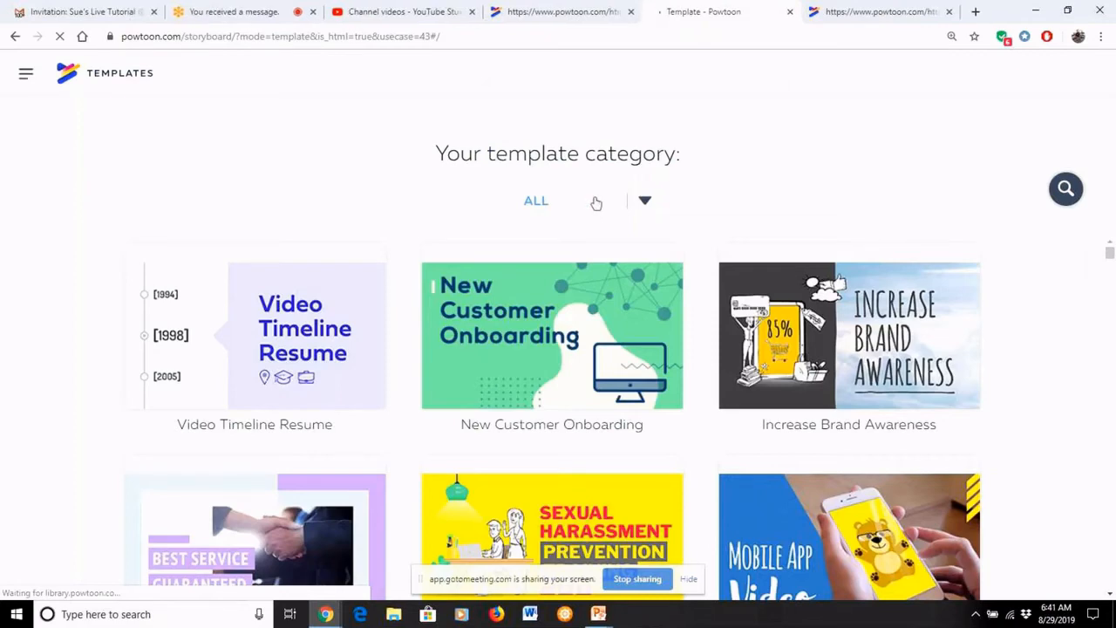
# Filter the template library to the Student category under Education and look through its templates
pyautogui.click(645, 203)
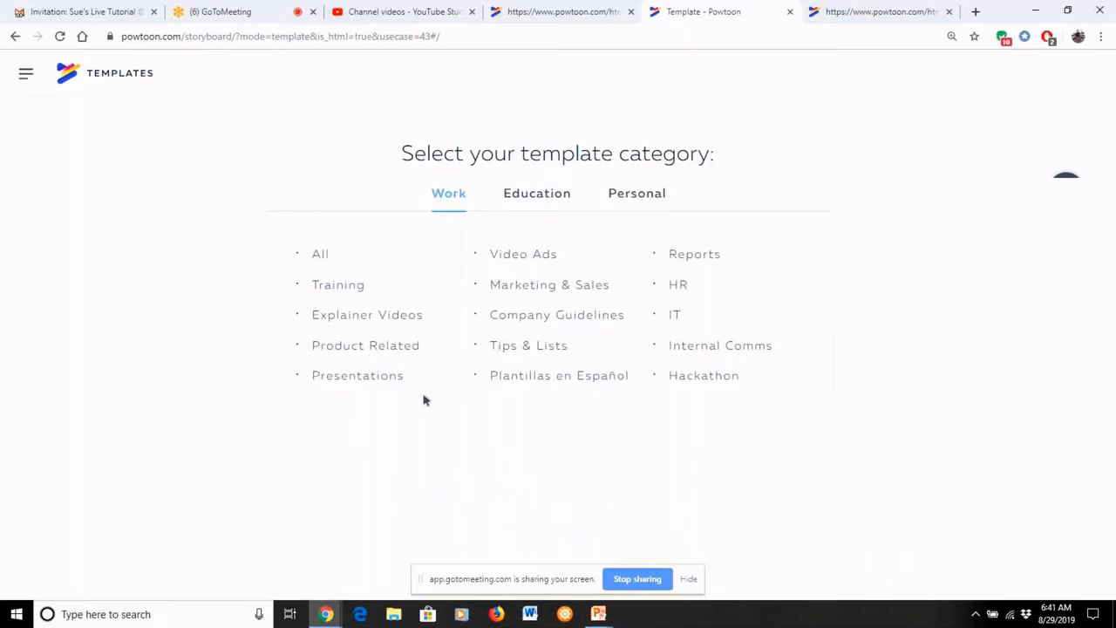
pyautogui.click(538, 204)
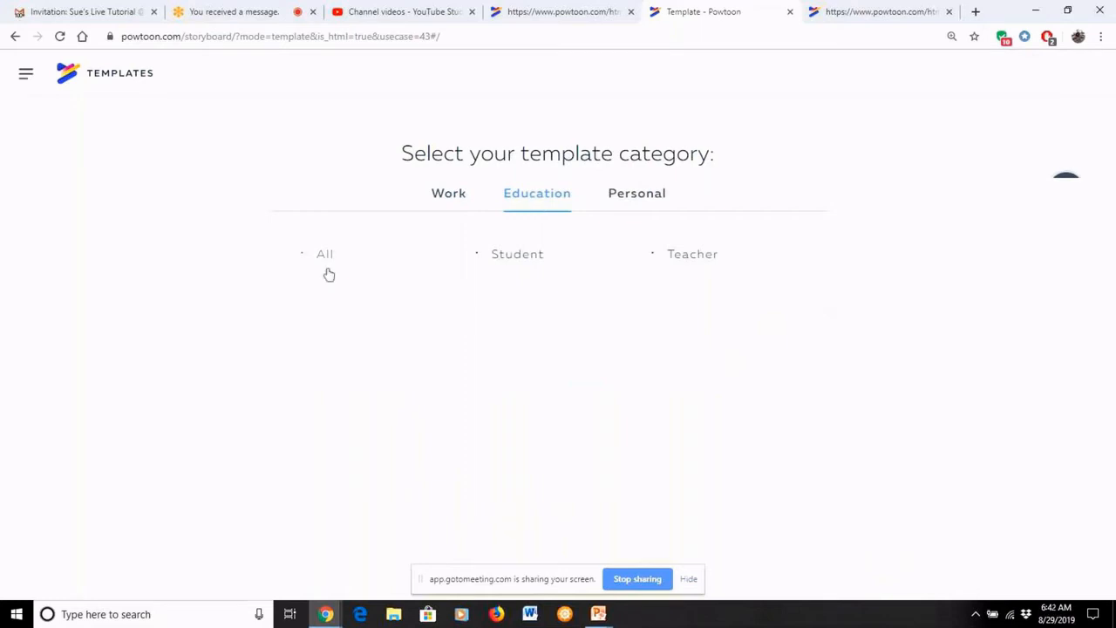
pyautogui.click(514, 255)
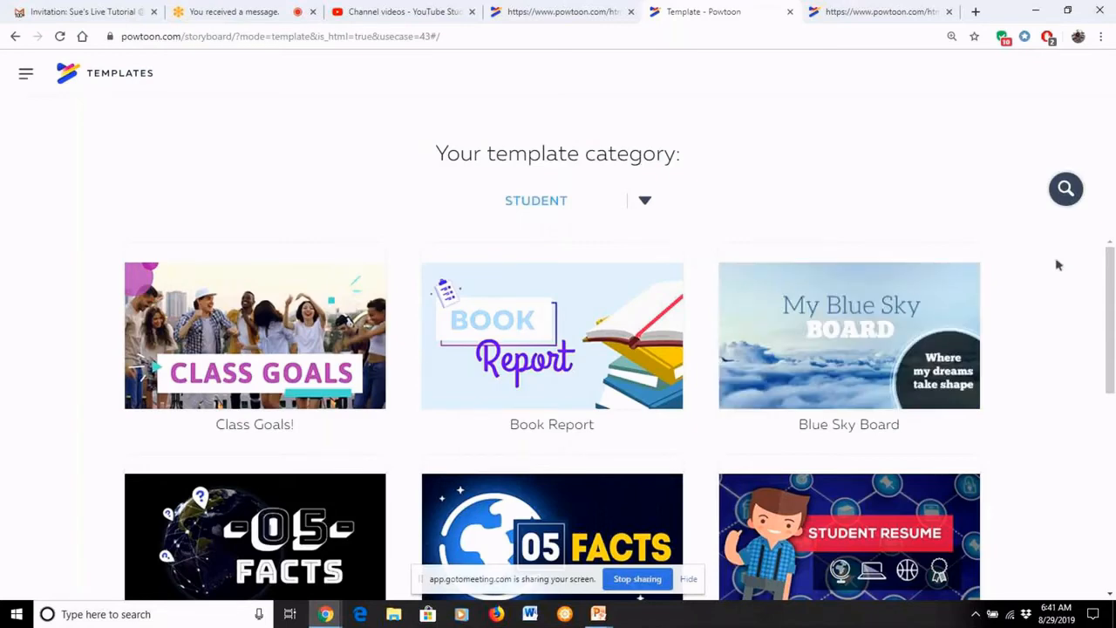
pyautogui.moveTo(645, 333)
# Switch to the open Mission Impossible Powtoon and open the "Good morning student." text on slide 3 for editing
pyautogui.click(850, 10)
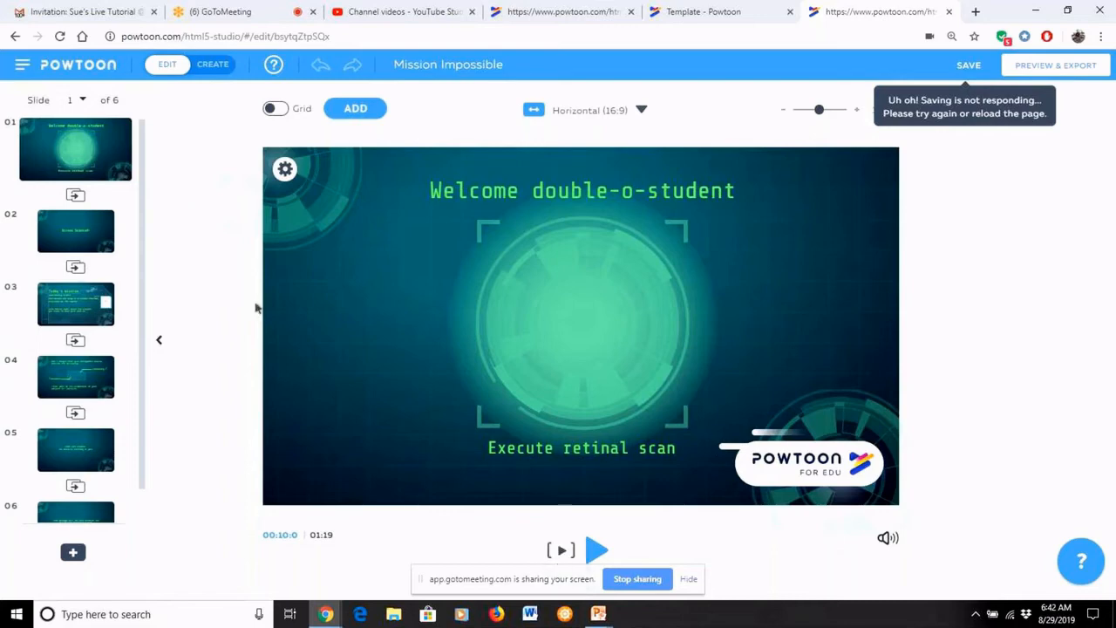
pyautogui.click(83, 303)
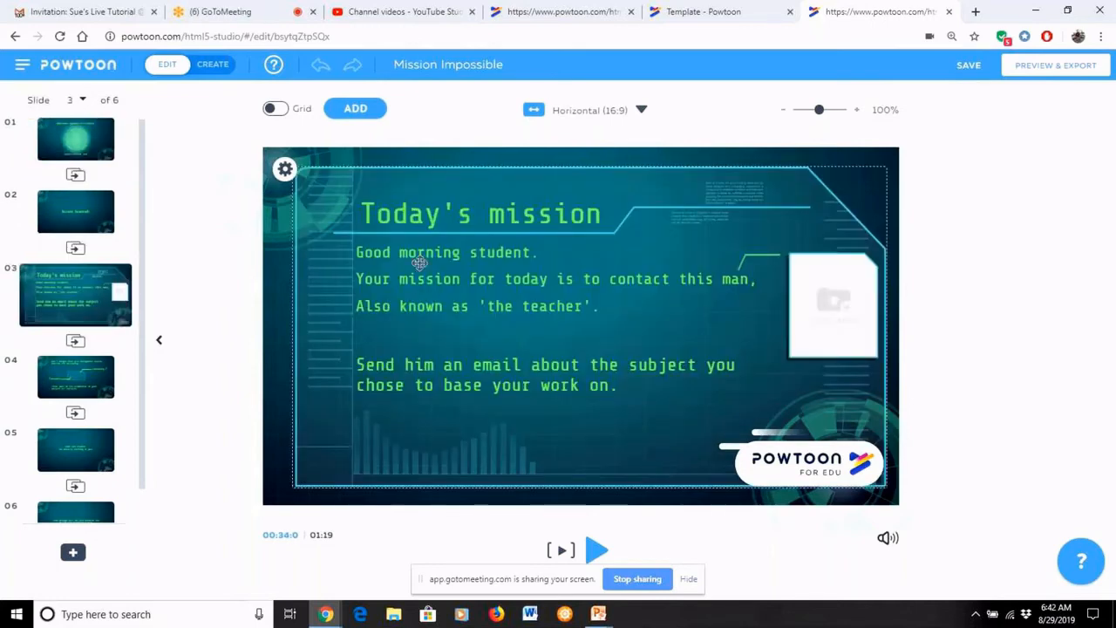
pyautogui.click(516, 258)
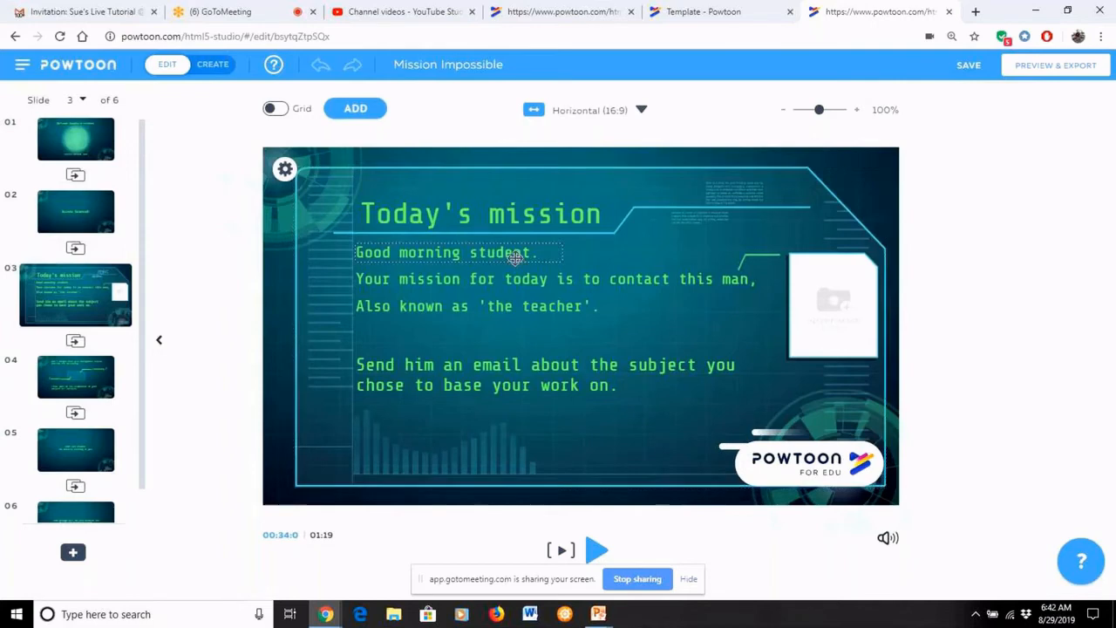
pyautogui.click(547, 251)
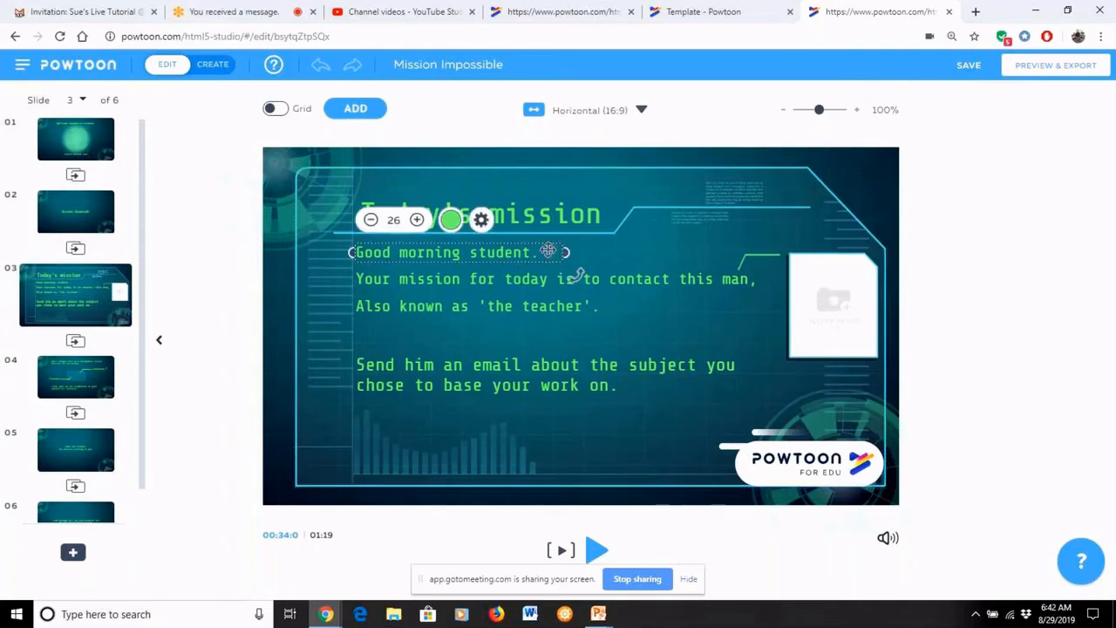
pyautogui.doubleClick(535, 251)
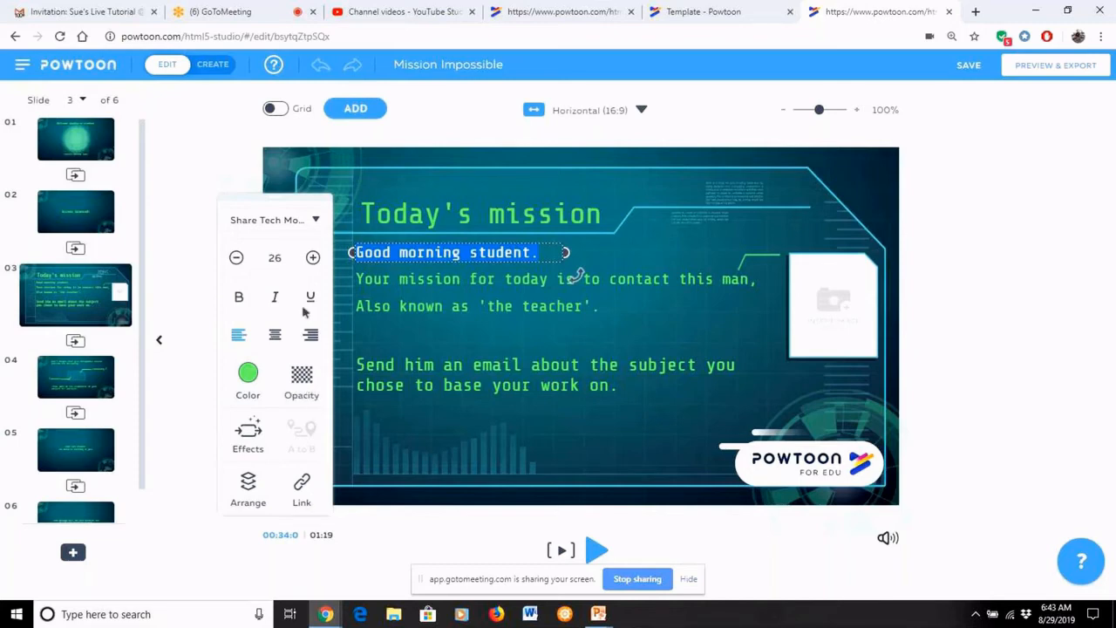
# Swap the empty picture placeholder on slide 3 for the black wristwatch image frame
pyautogui.click(825, 296)
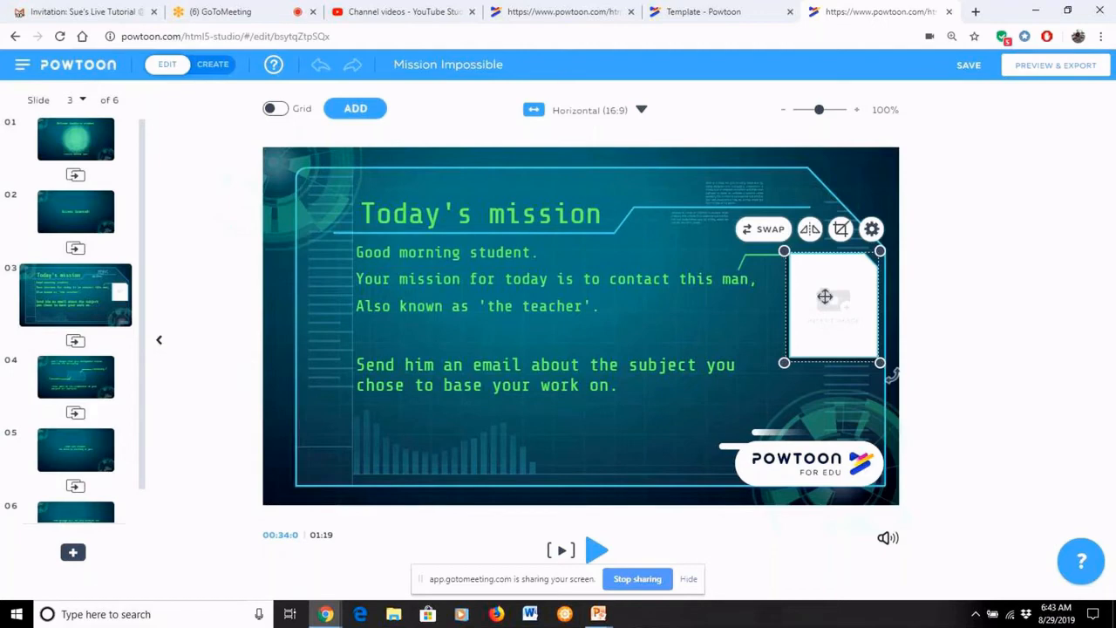
pyautogui.click(767, 231)
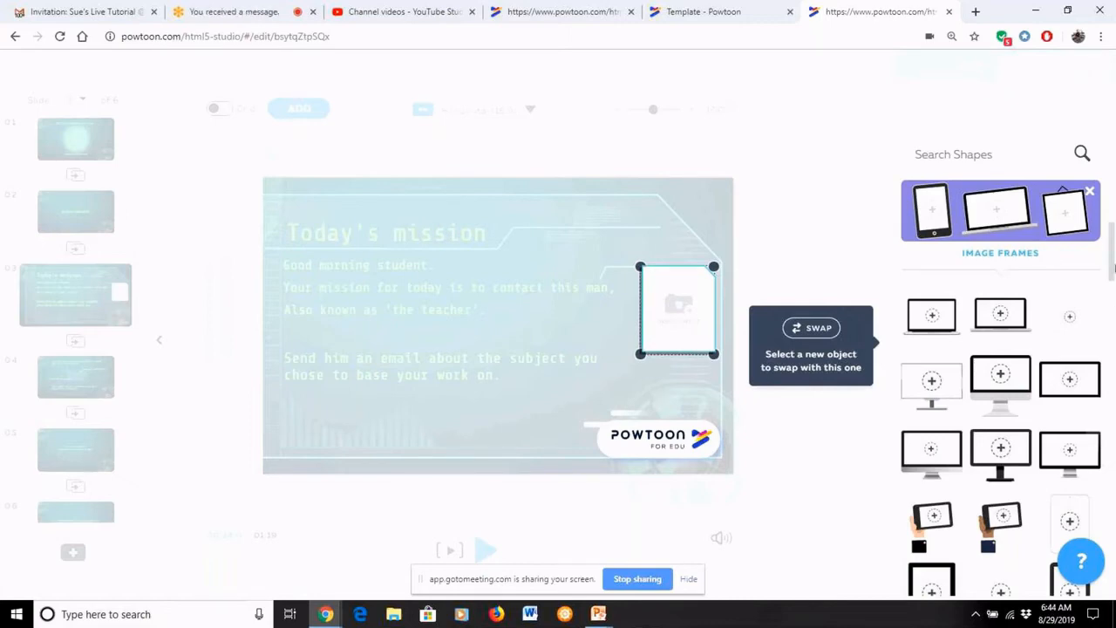
pyautogui.scroll(-2, 1112, 277)
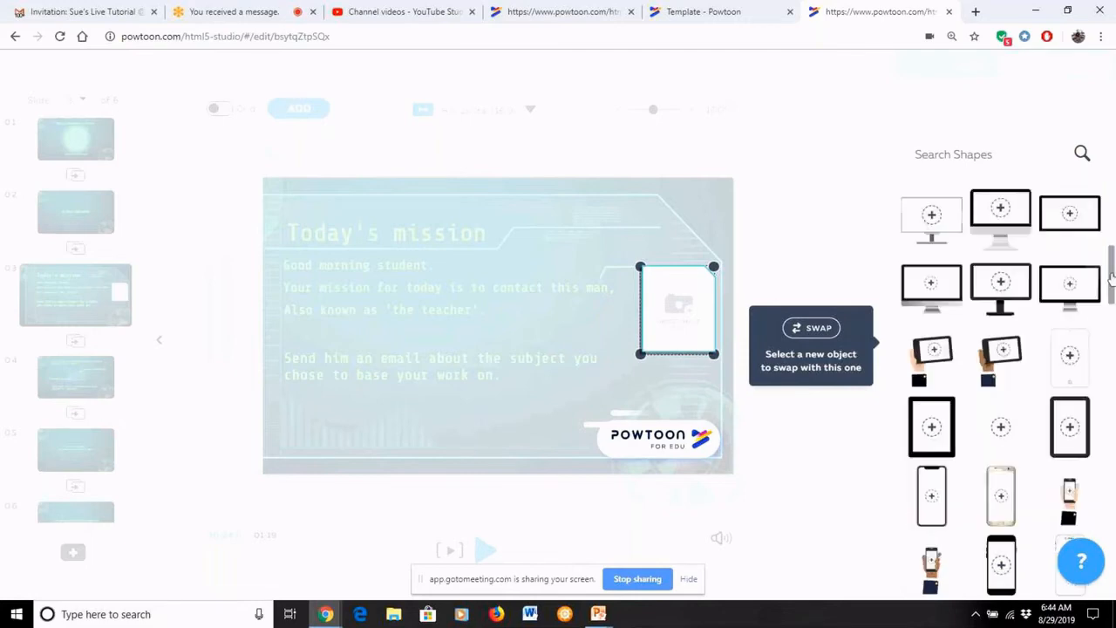
pyautogui.scroll(-5, 1112, 331)
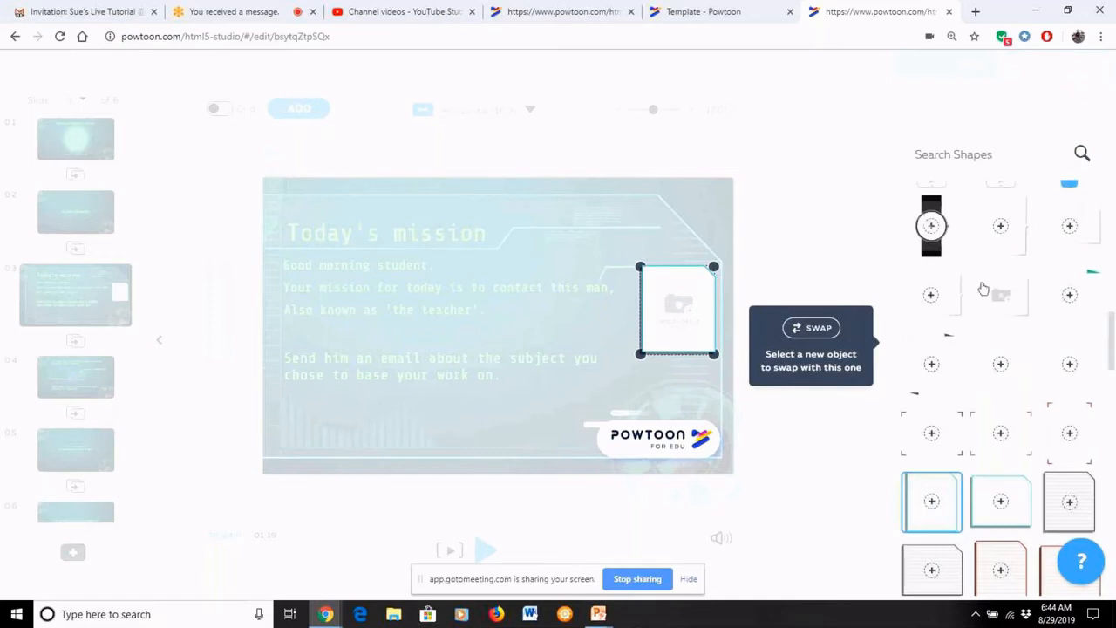
pyautogui.click(929, 225)
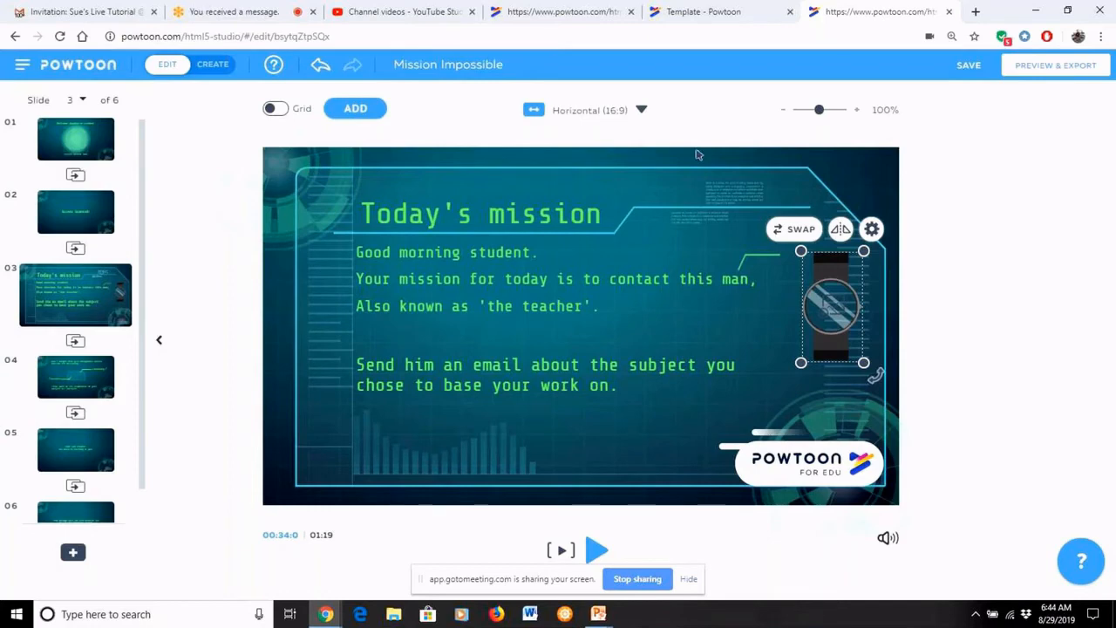
# Switch the editor to Create mode and bring up the options for adding text
pyautogui.click(212, 66)
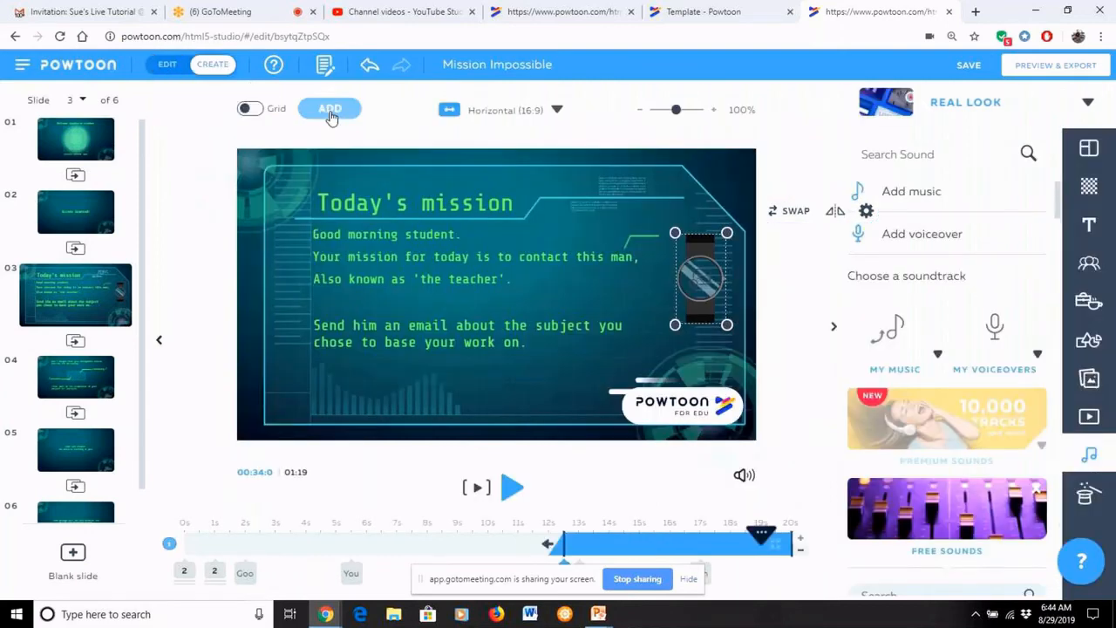
pyautogui.click(330, 112)
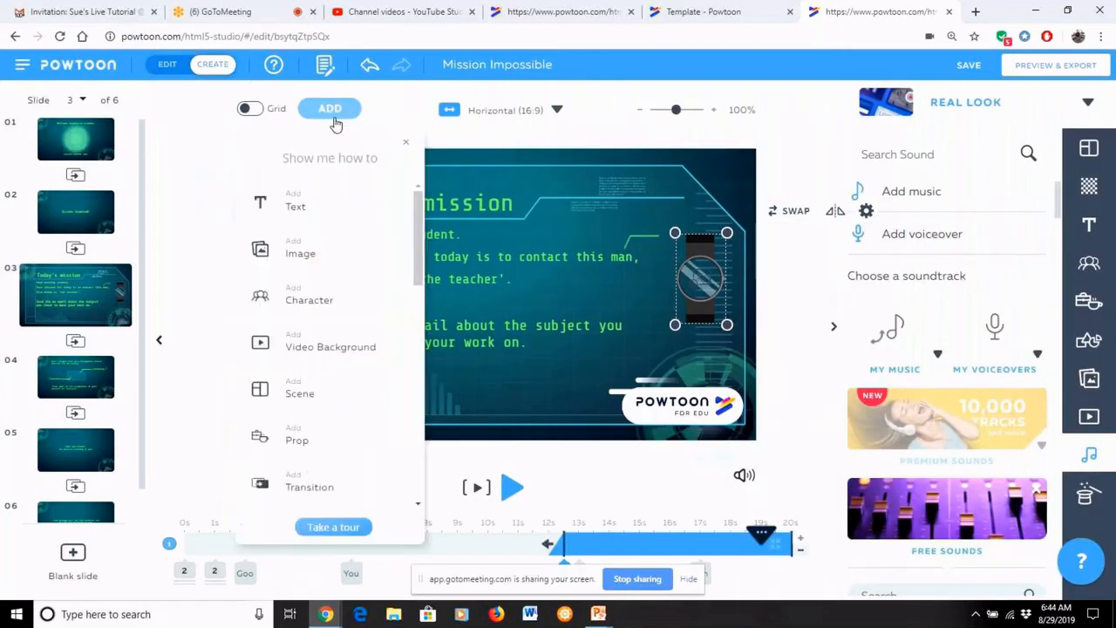
pyautogui.moveTo(420, 208)
pyautogui.mouseDown()
pyautogui.moveTo(427, 436)
pyautogui.moveTo(419, 200)
pyautogui.mouseUp()
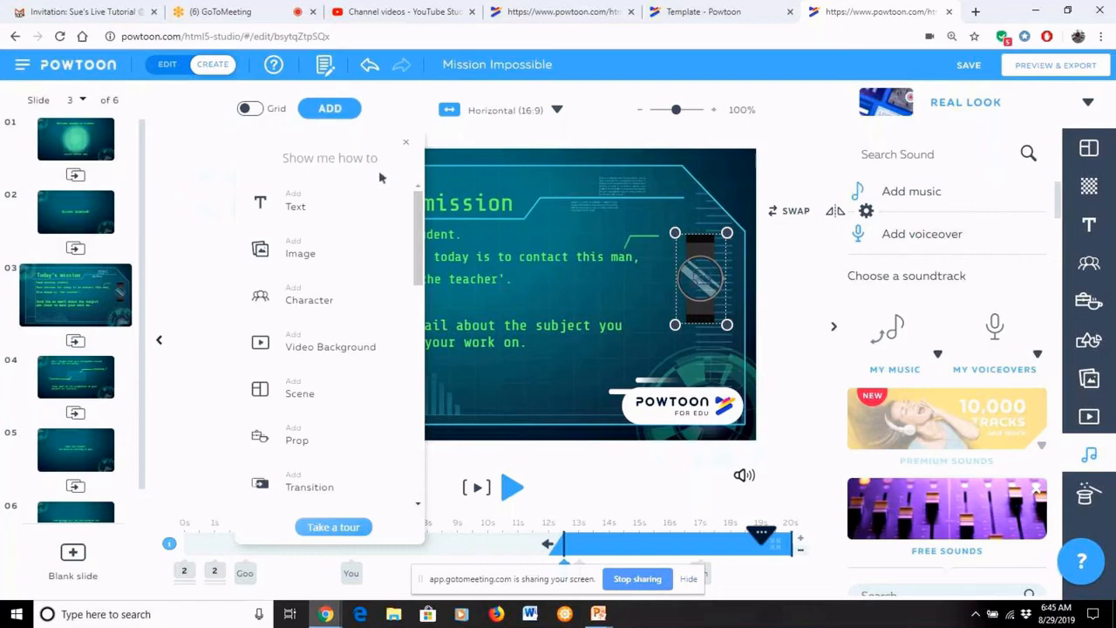
pyautogui.click(297, 207)
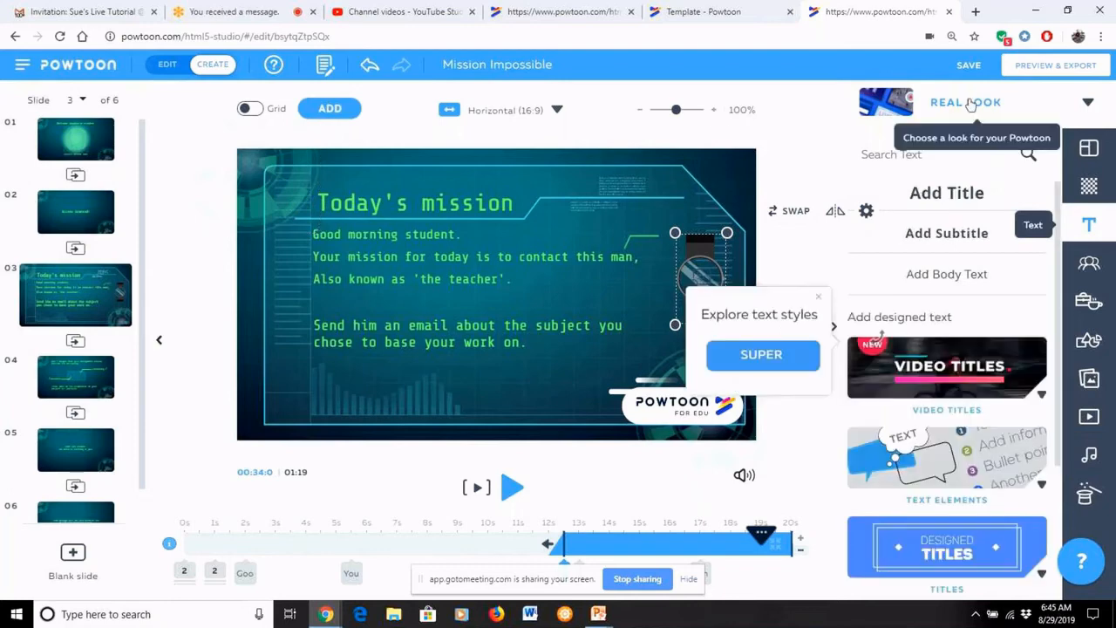
# Try the Modern Edge look for the Powtoon, and change the look to Cartoon
pyautogui.click(1089, 103)
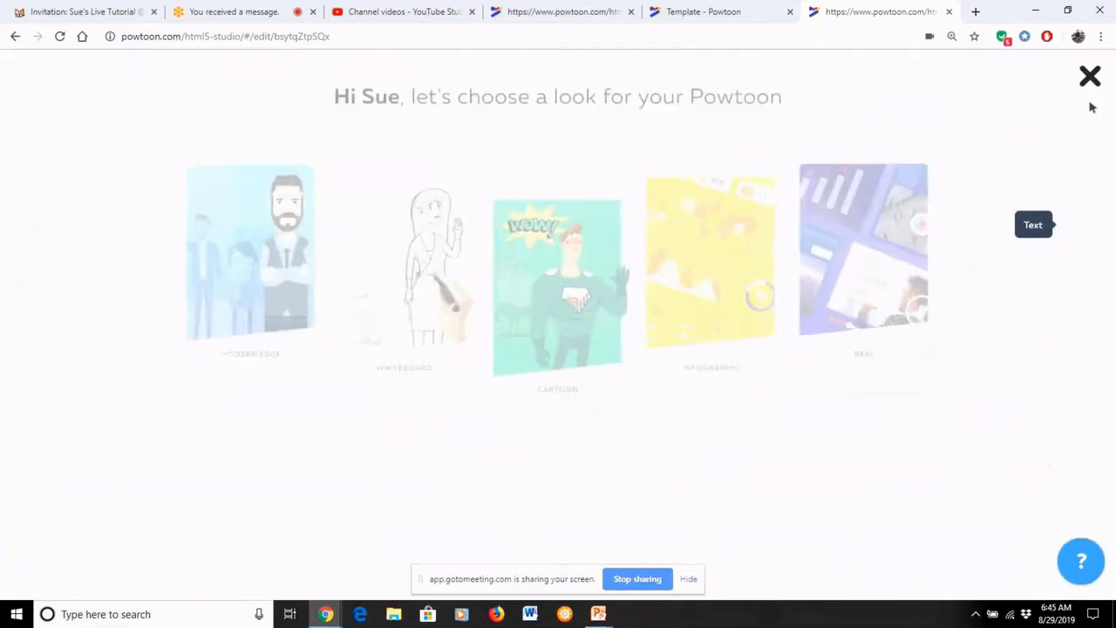
pyautogui.click(245, 224)
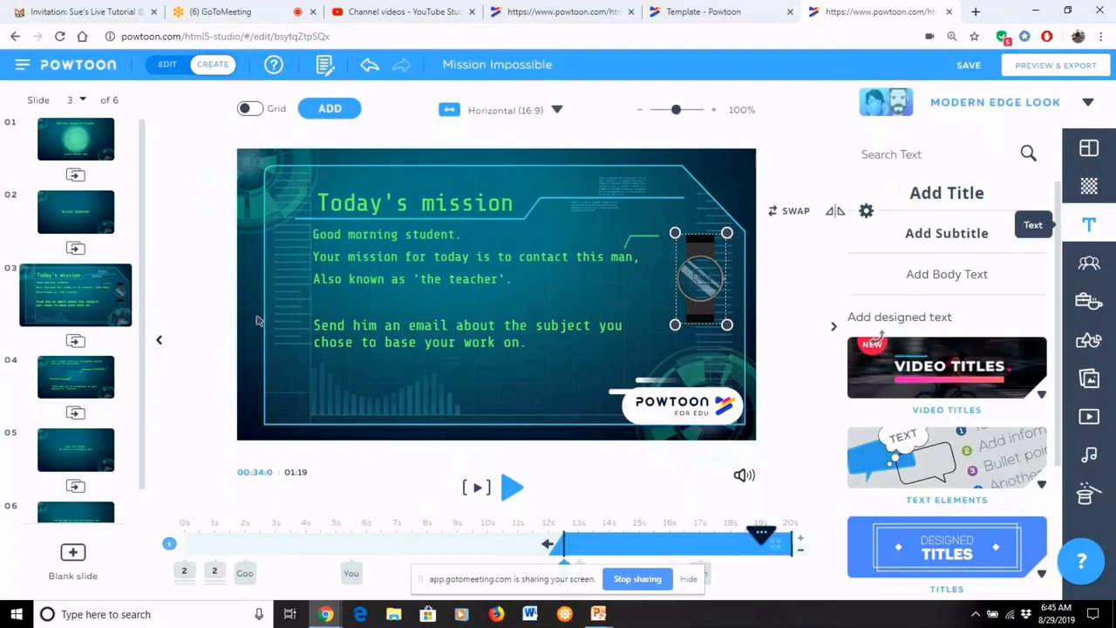
pyautogui.click(968, 64)
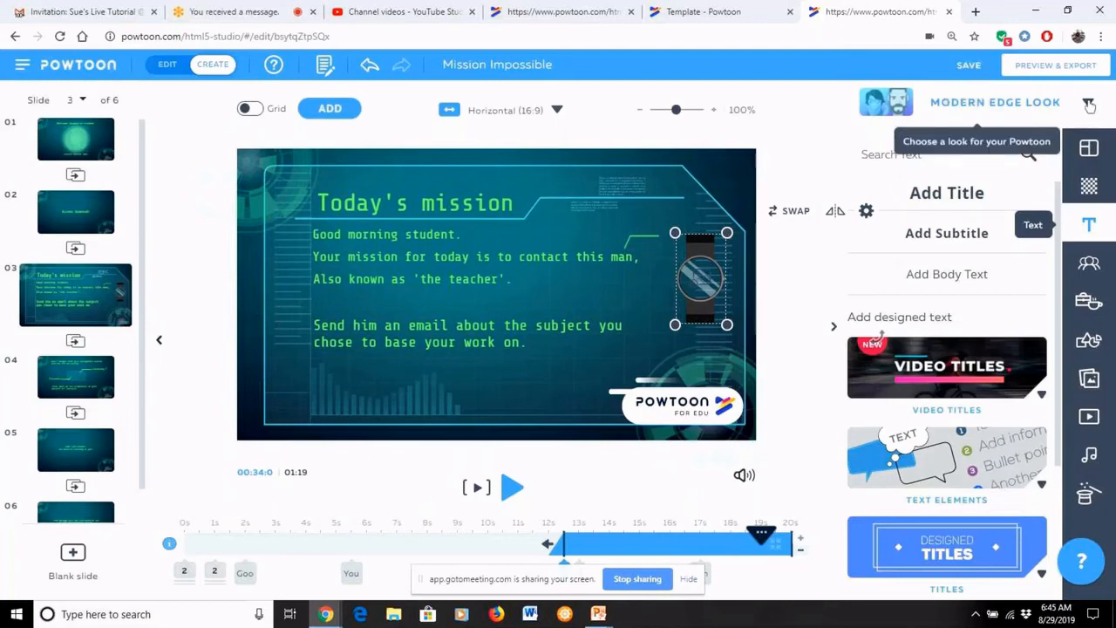
pyautogui.click(1089, 105)
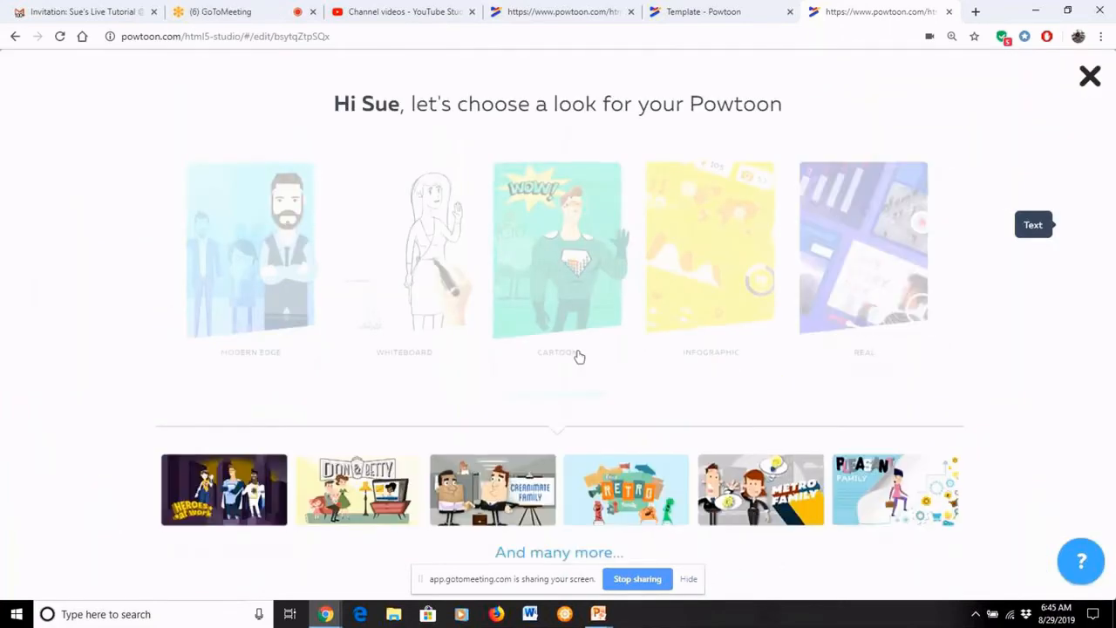
pyautogui.click(553, 298)
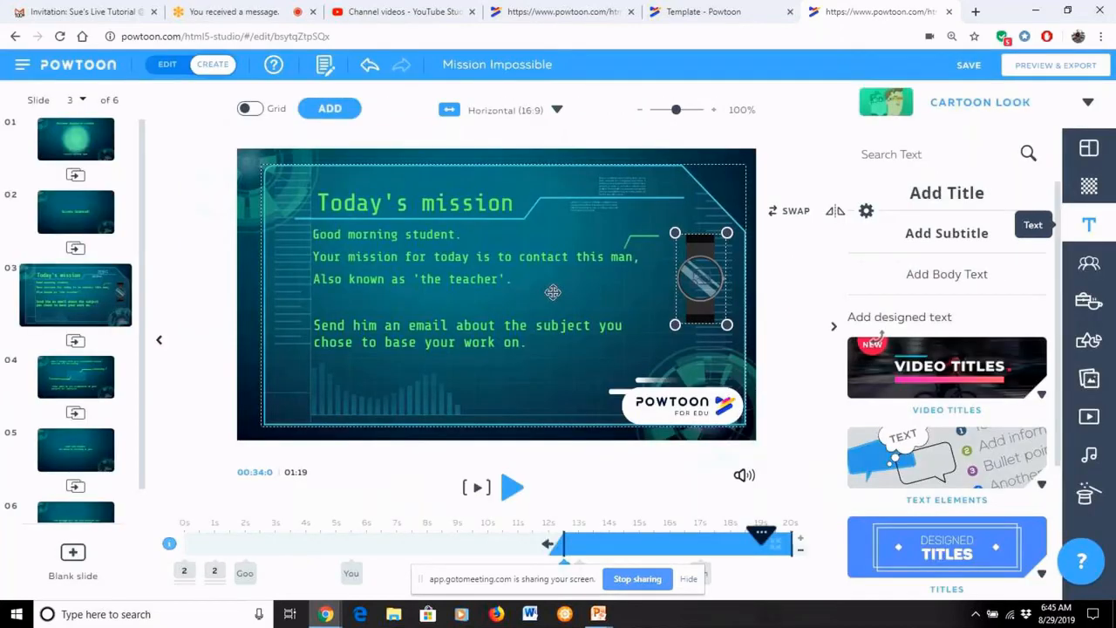
# Add a subtitle reading "How to do this......" to slide 3 and place it below the email instruction
pyautogui.click(962, 240)
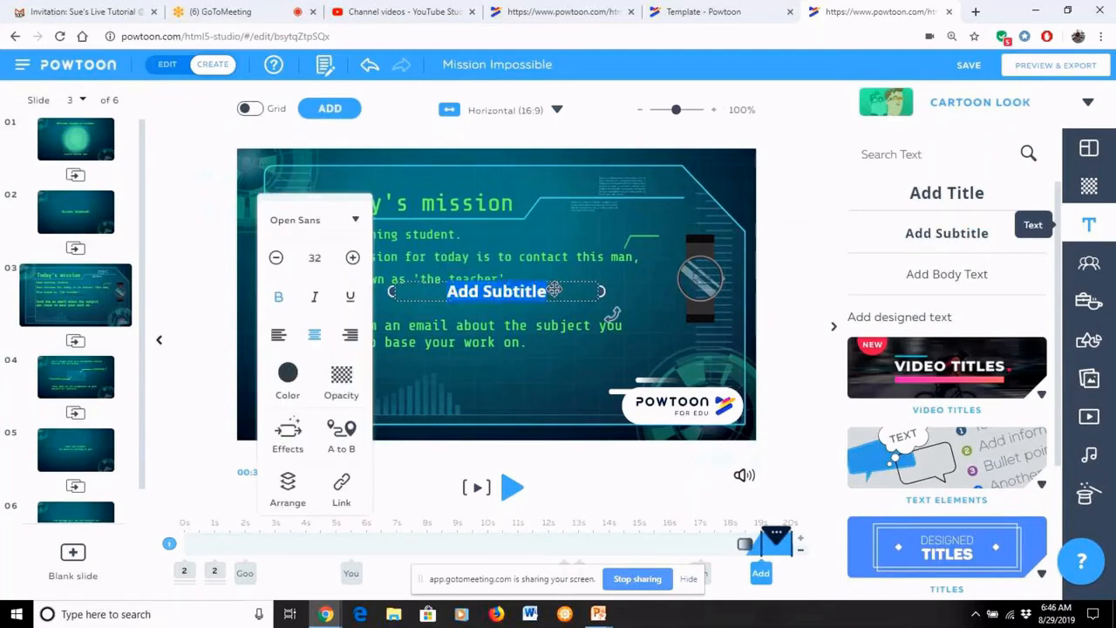
pyautogui.write('Ho')
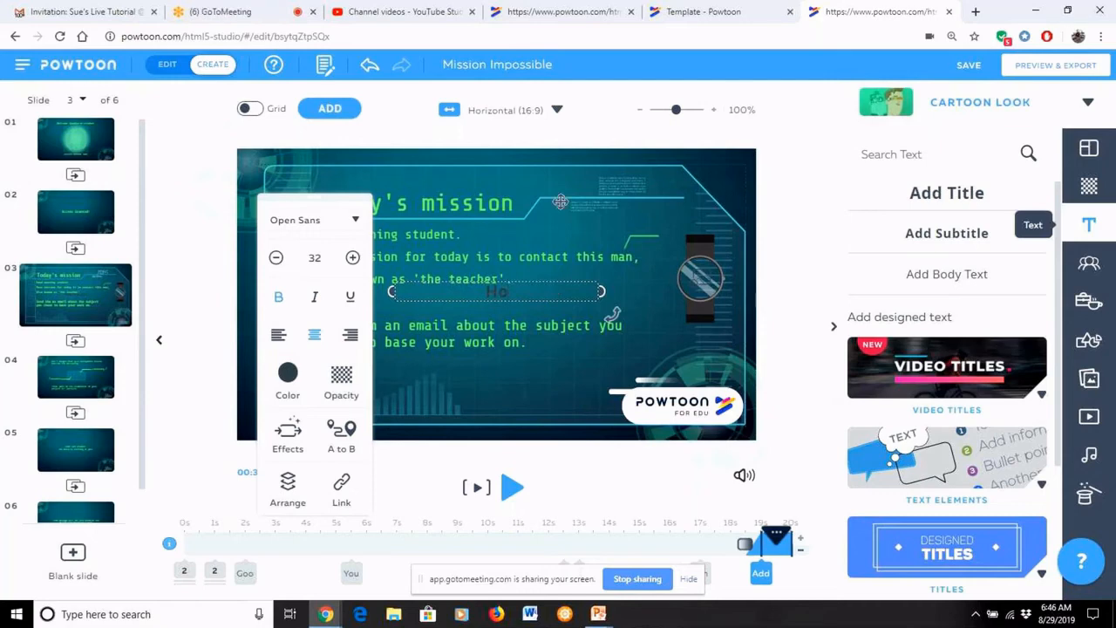
pyautogui.write('w to do this....')
pyautogui.click(558, 292)
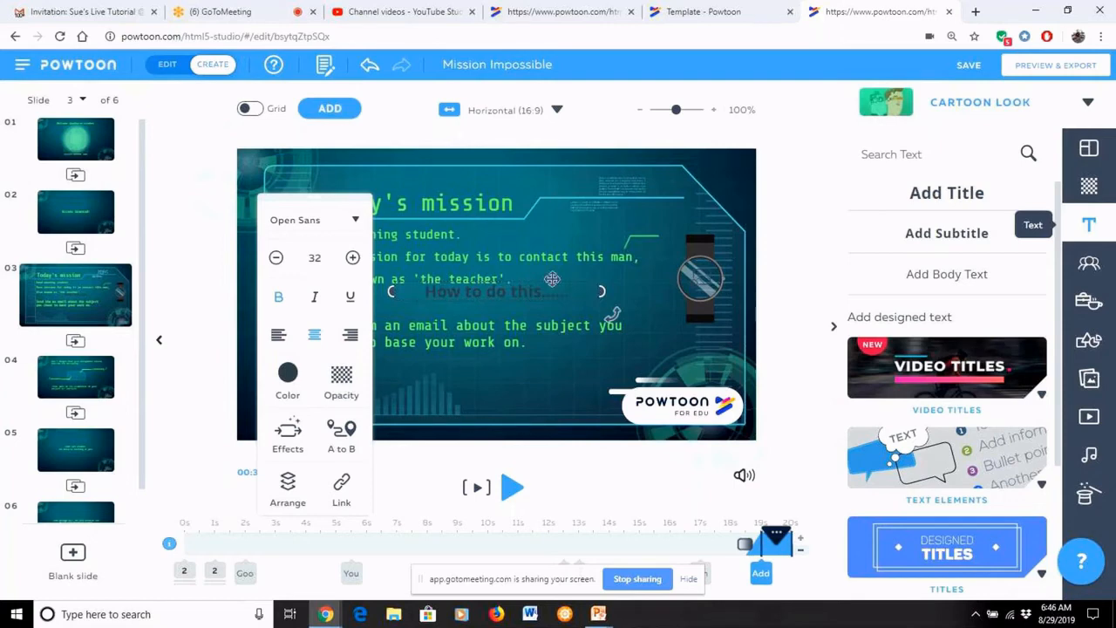
pyautogui.click(662, 297)
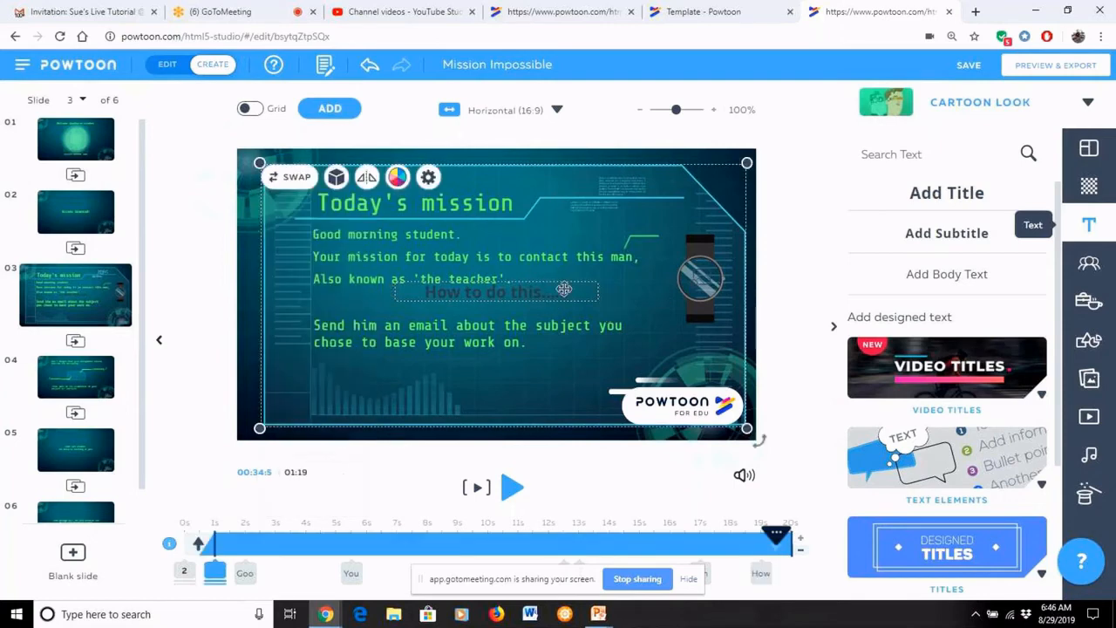
pyautogui.click(569, 324)
pyautogui.moveTo(569, 324); pyautogui.dragTo(586, 375)
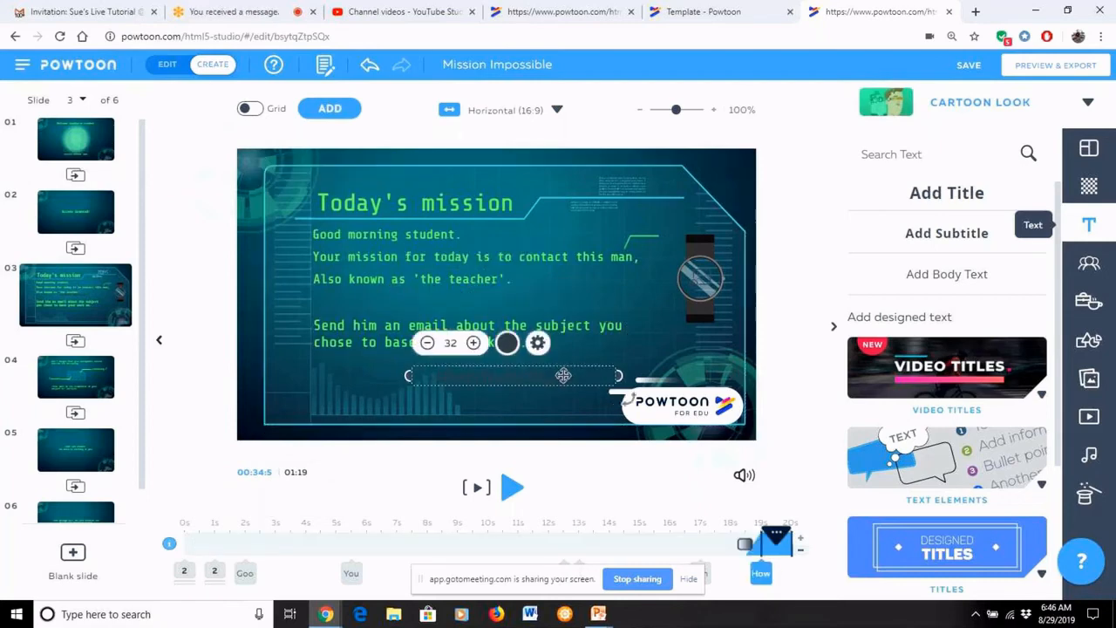
# Color the "How to do this......" subtitle red (#FF1844) and enlarge its font size to 40
pyautogui.click(507, 343)
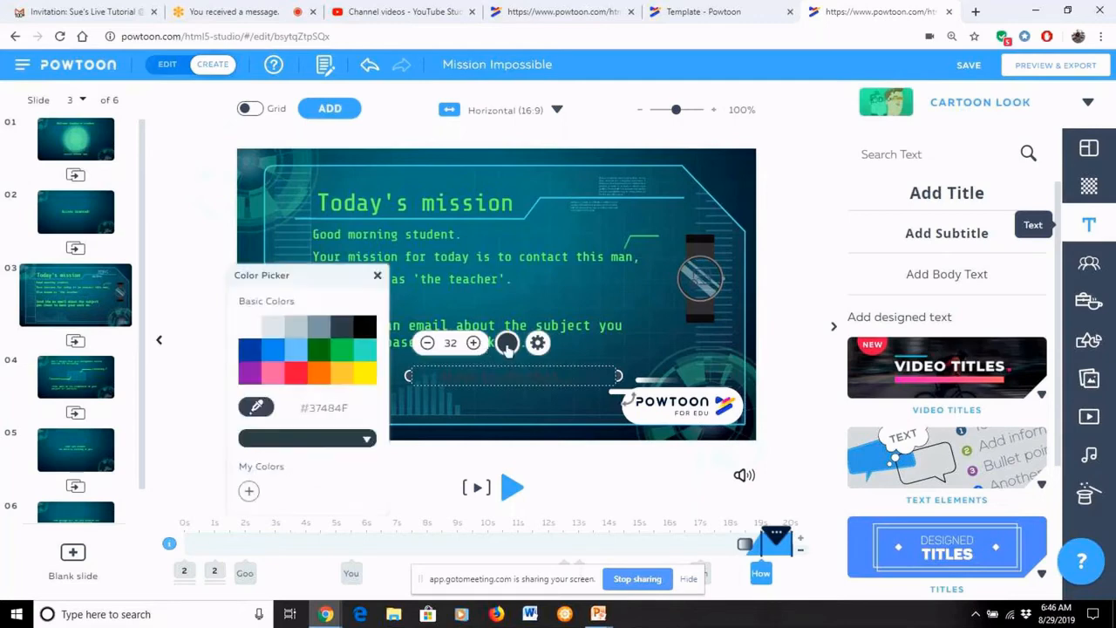
pyautogui.click(298, 373)
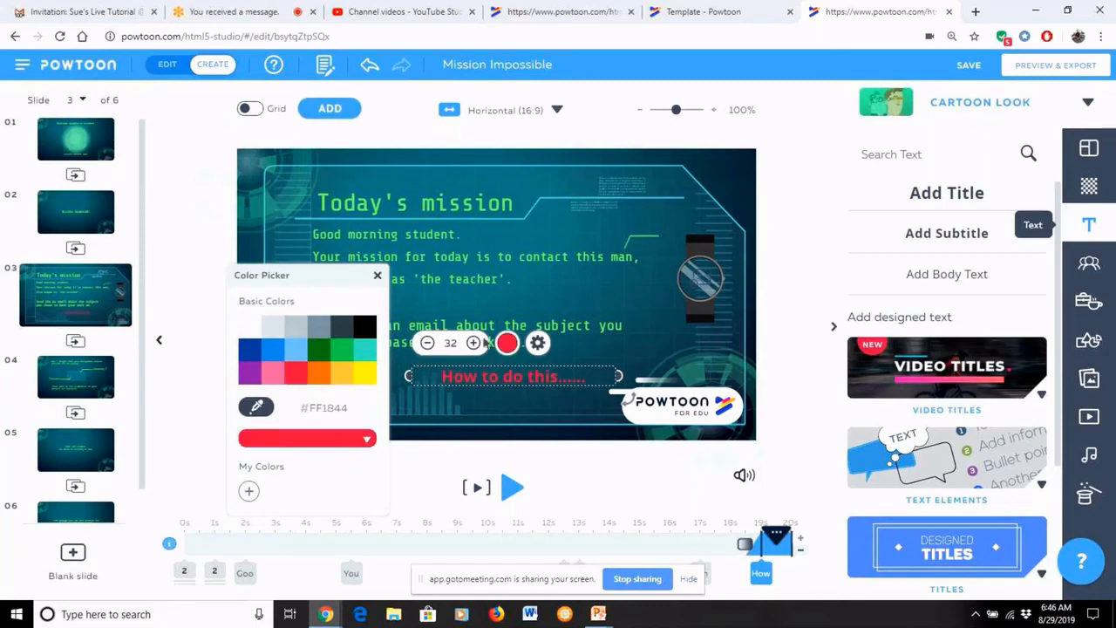
pyautogui.click(473, 342)
pyautogui.click(473, 343)
pyautogui.click(474, 343)
pyautogui.click(473, 343)
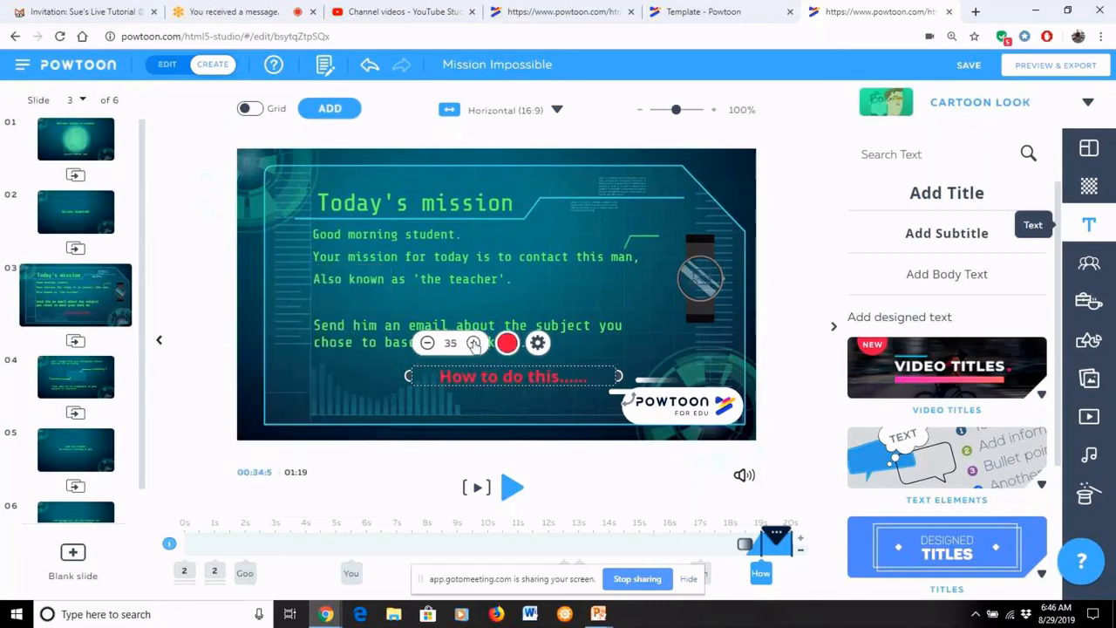
pyautogui.click(474, 342)
pyautogui.click(473, 343)
pyautogui.click(474, 343)
pyautogui.click(473, 343)
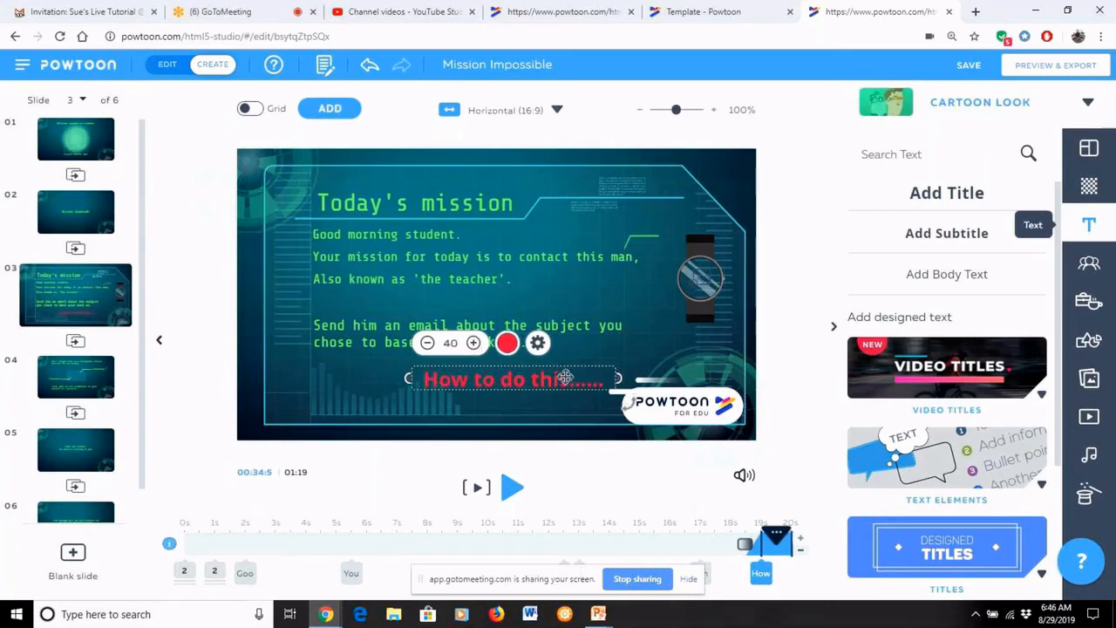
# Move the red subtitle up beside the "Today's mission" title, above the watch, and set its font to Paytone One
pyautogui.moveTo(566, 376); pyautogui.dragTo(689, 209)
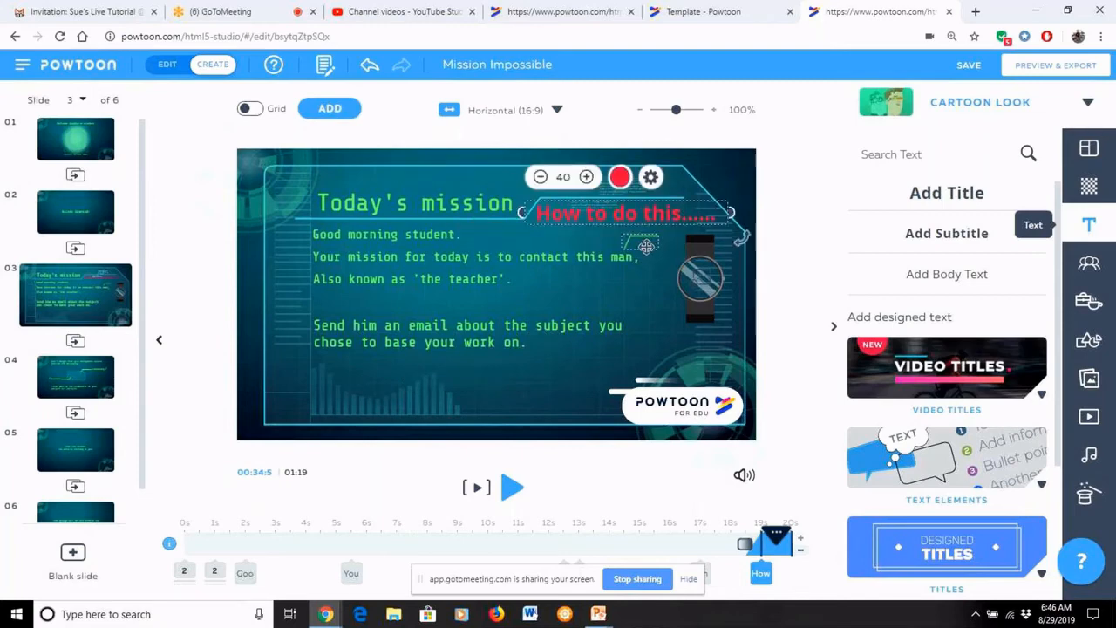
pyautogui.click(651, 177)
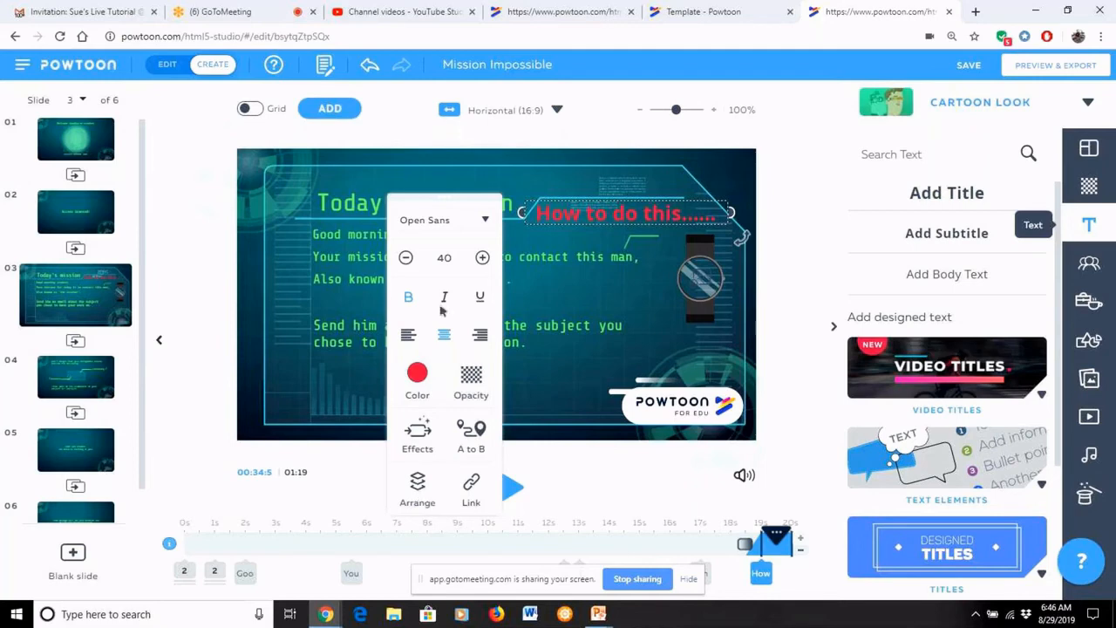
pyautogui.click(486, 223)
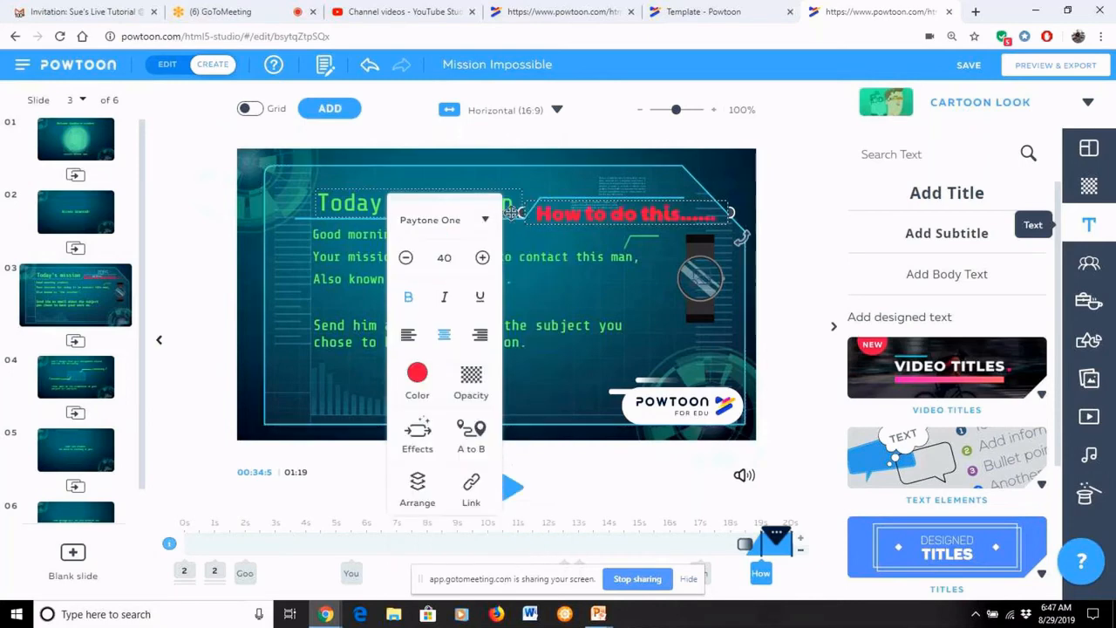
pyautogui.click(506, 168)
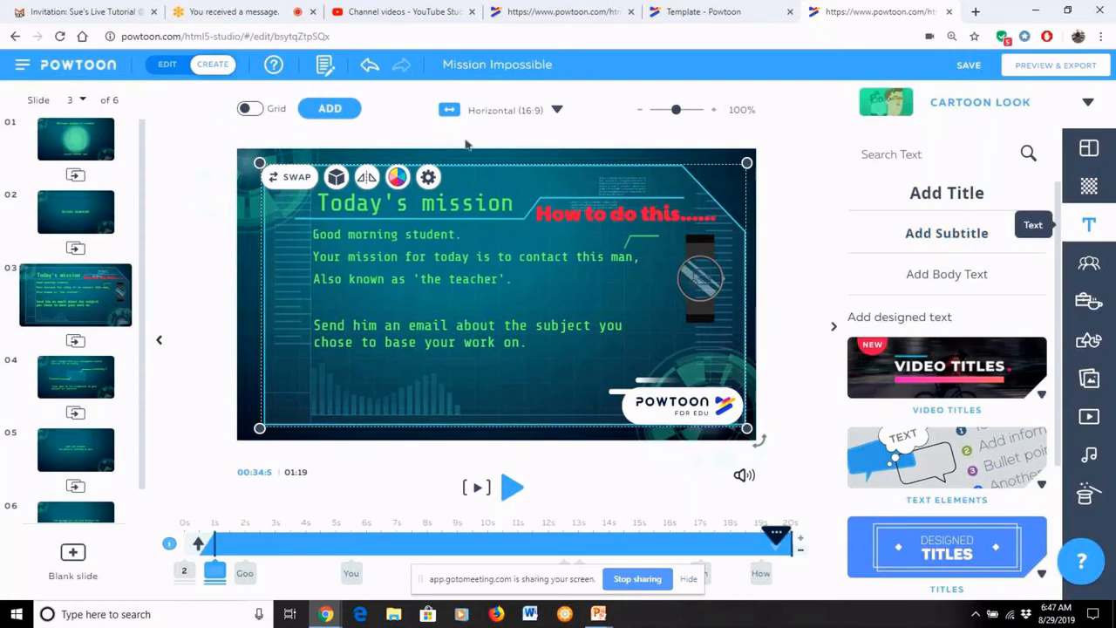
# Search the image library for "book" and narrow the search to the suggested term "notebook"
pyautogui.click(331, 110)
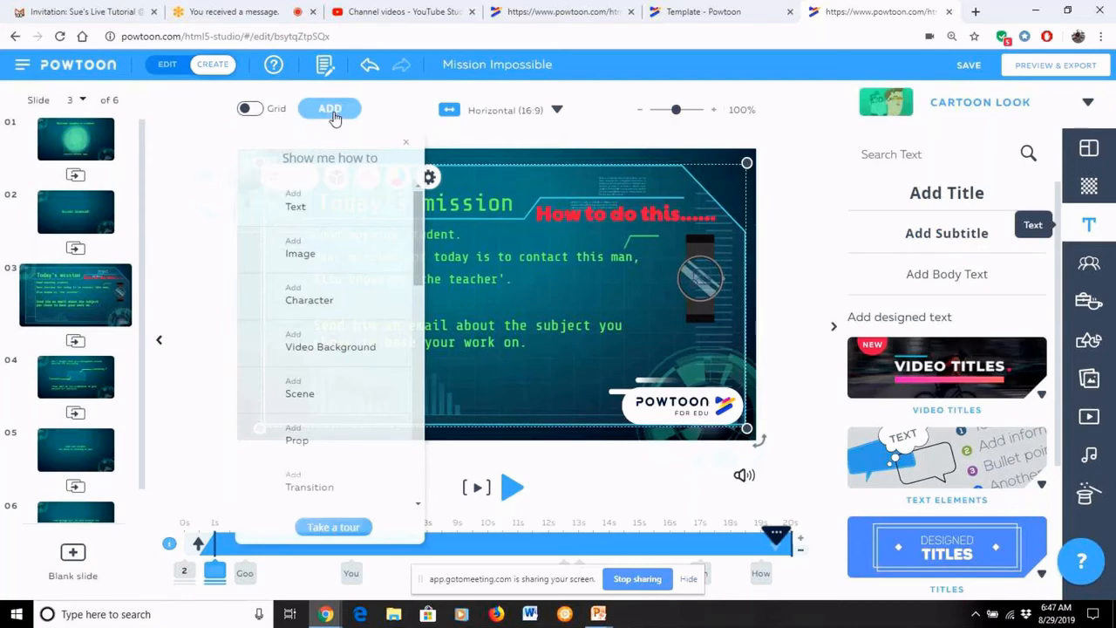
pyautogui.click(314, 247)
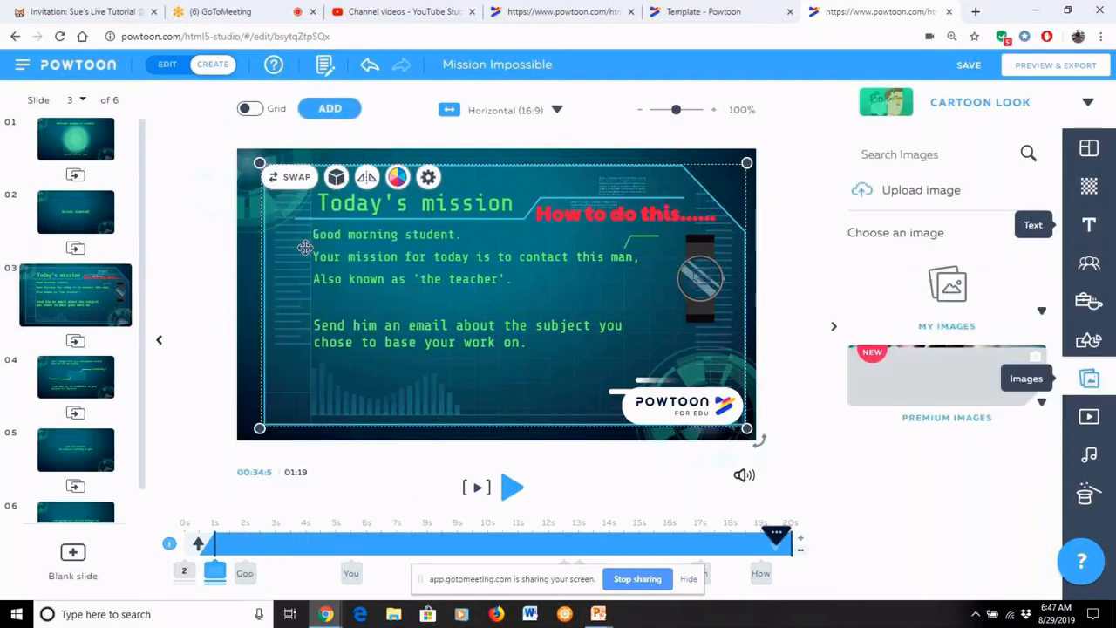
pyautogui.click(891, 153)
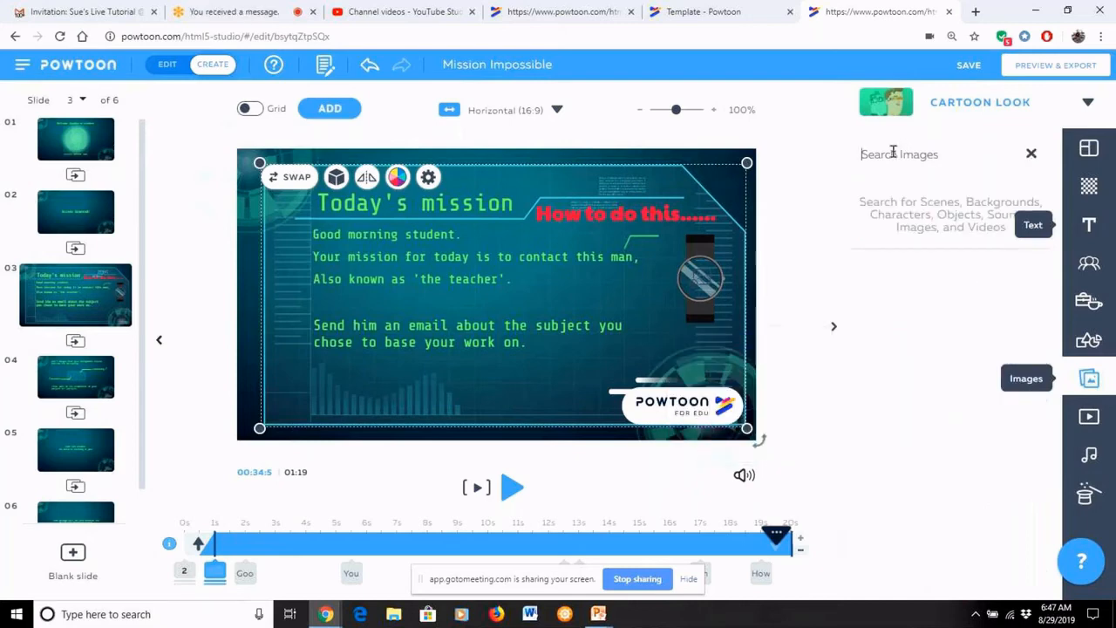
pyautogui.write('book')
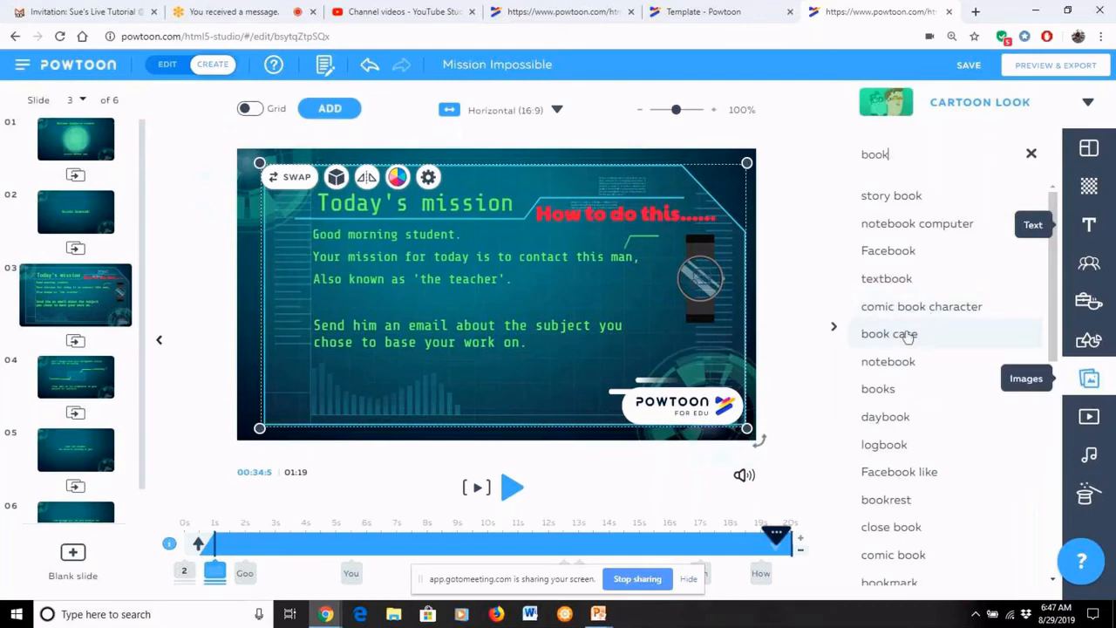
pyautogui.click(898, 365)
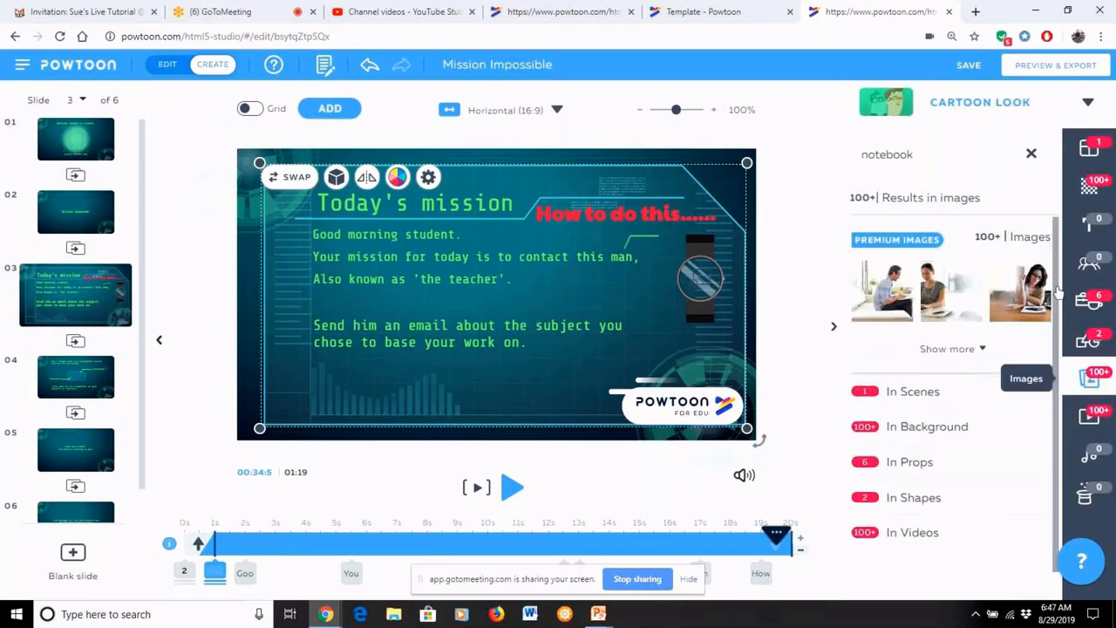
# Add the blue notebook from the prop results to slide 3, at the start of the email instruction
pyautogui.click(912, 450)
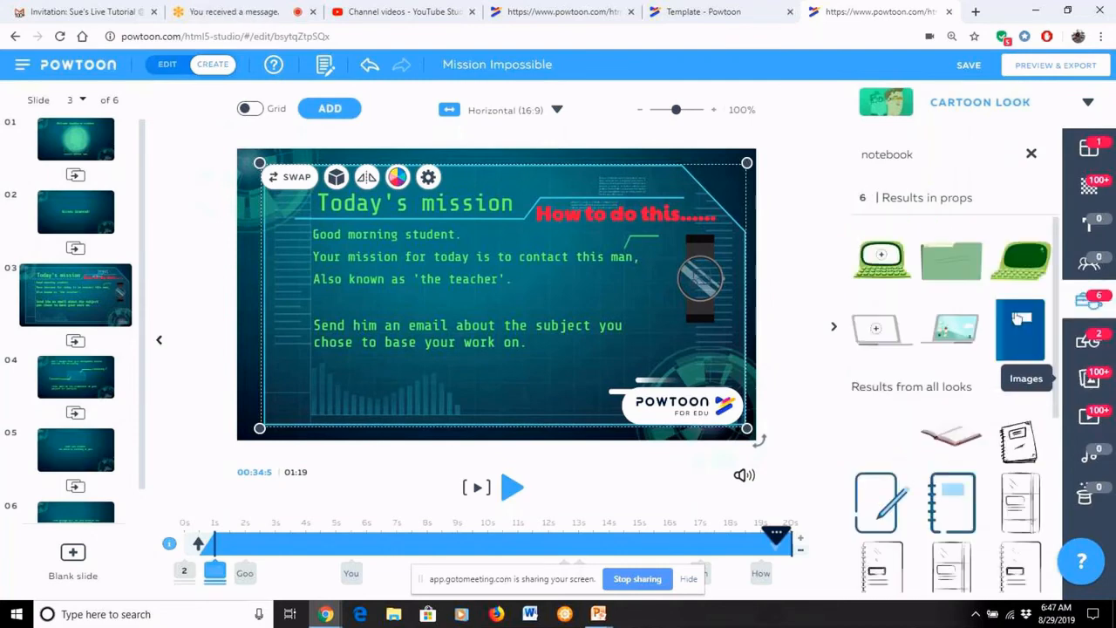
pyautogui.moveTo(1015, 319); pyautogui.dragTo(312, 322)
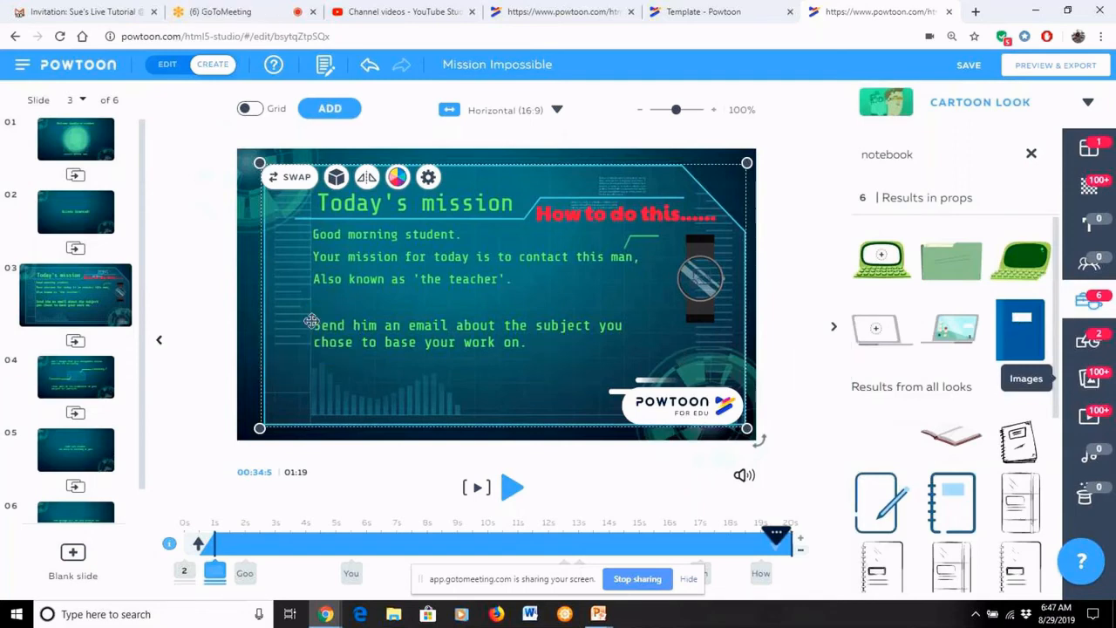
pyautogui.click(311, 321)
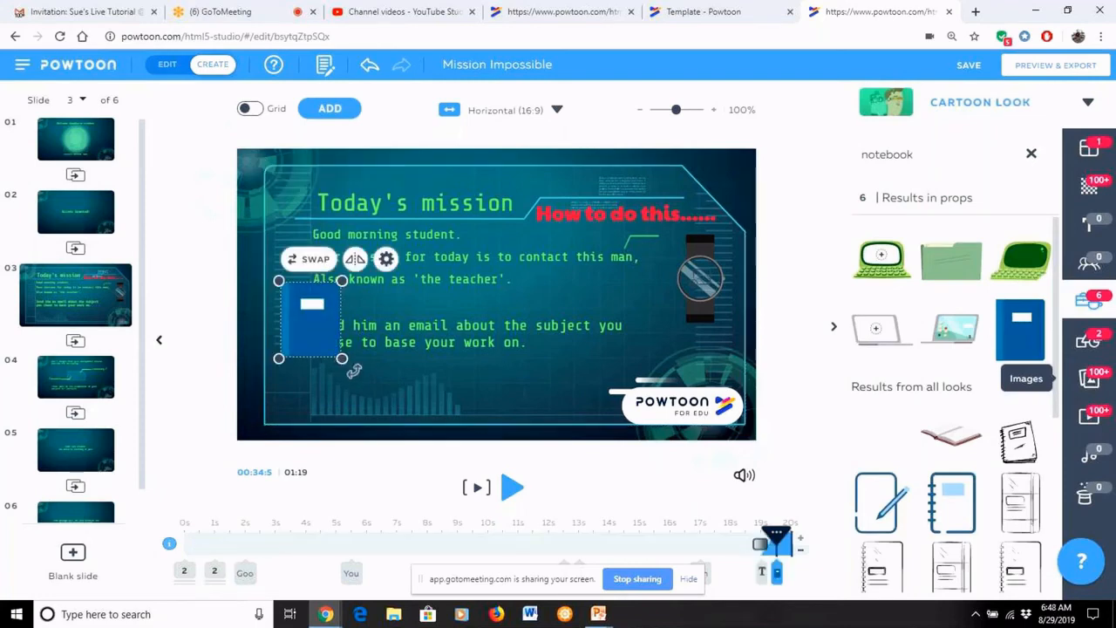
# Tilt the blue notebook counterclockwise, shrink it, and place it at the slide's left edge beside the "Also known as 'the teacher'" line
pyautogui.moveTo(353, 370); pyautogui.dragTo(356, 342)
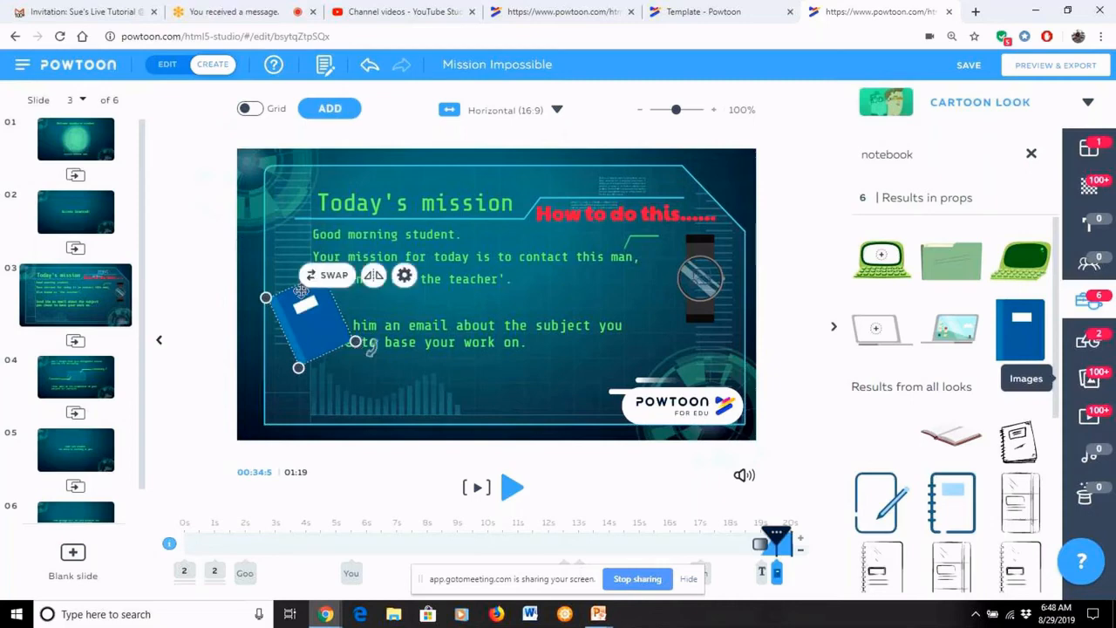
pyautogui.moveTo(300, 290); pyautogui.dragTo(296, 345)
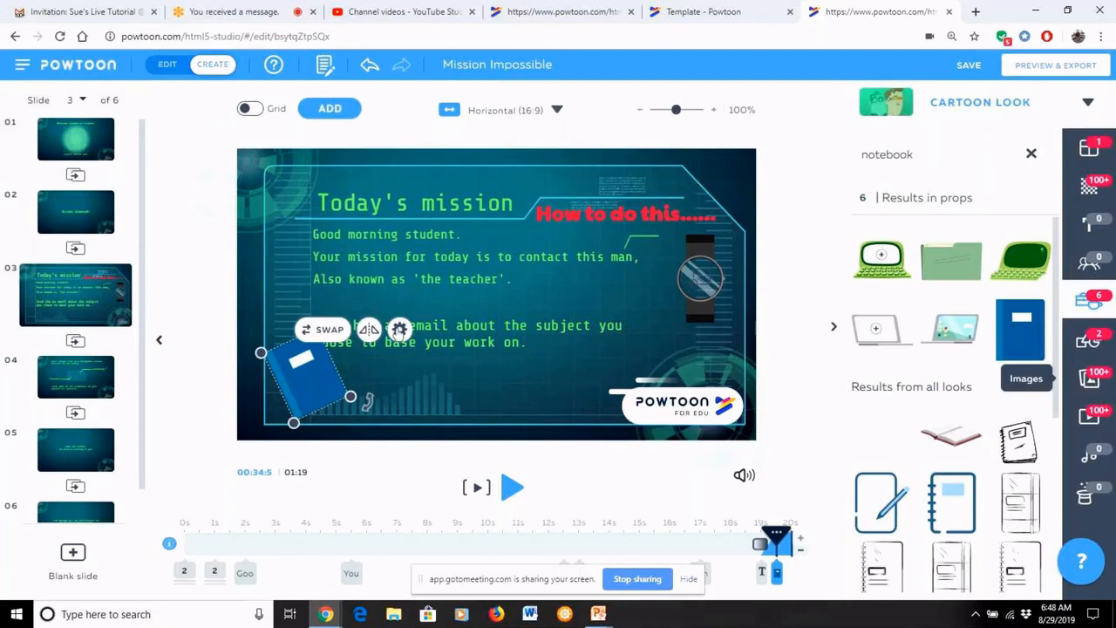
pyautogui.click(400, 330)
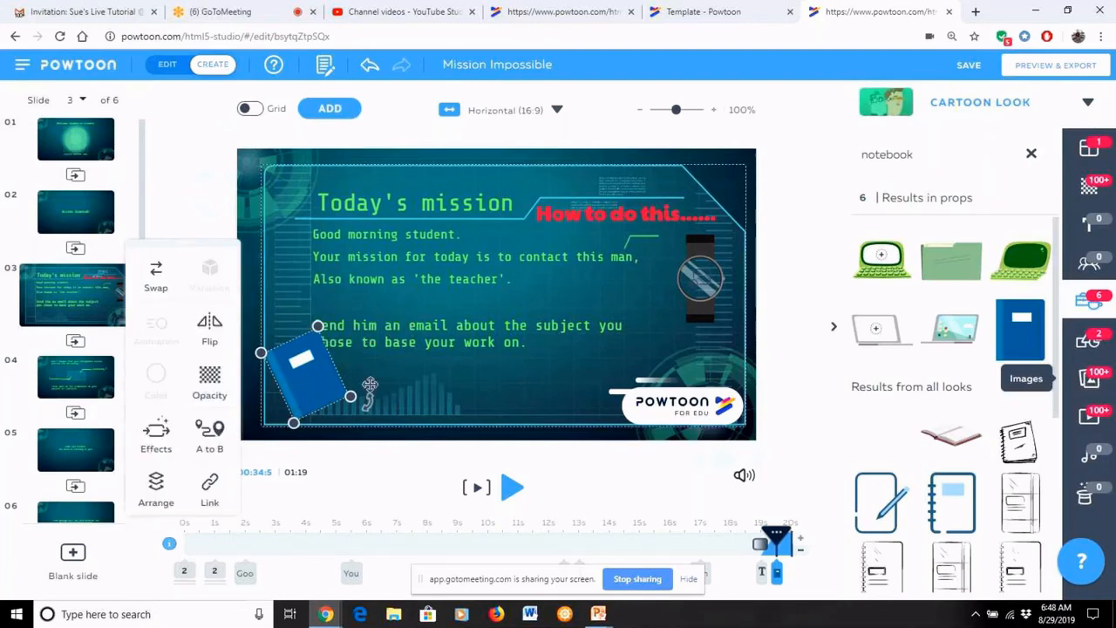
pyautogui.moveTo(306, 370); pyautogui.dragTo(281, 276)
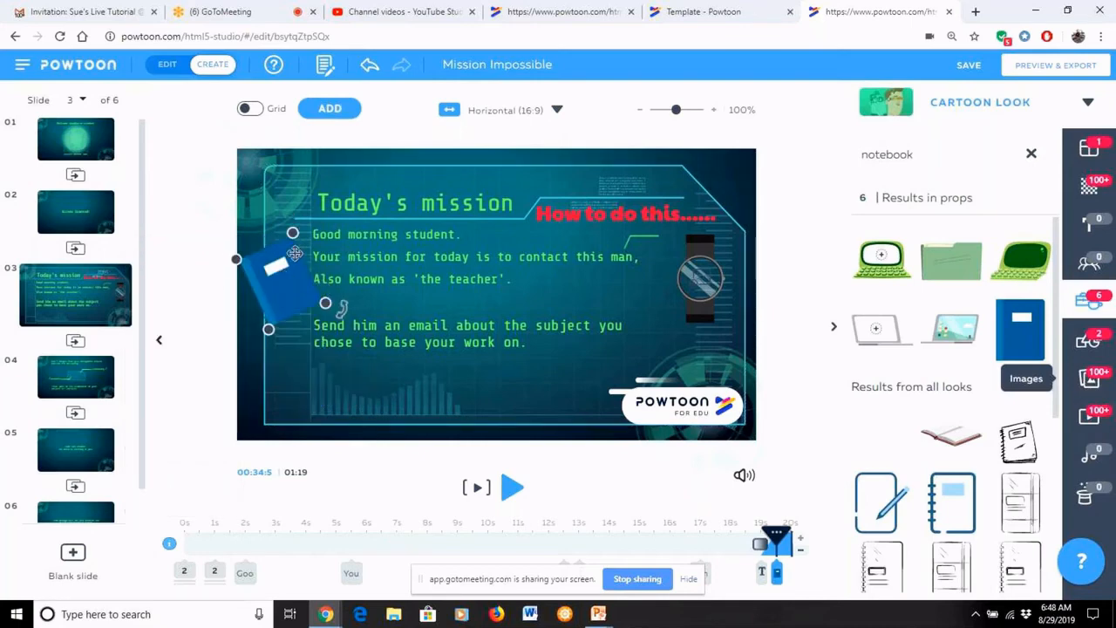
pyautogui.moveTo(293, 233); pyautogui.dragTo(285, 264)
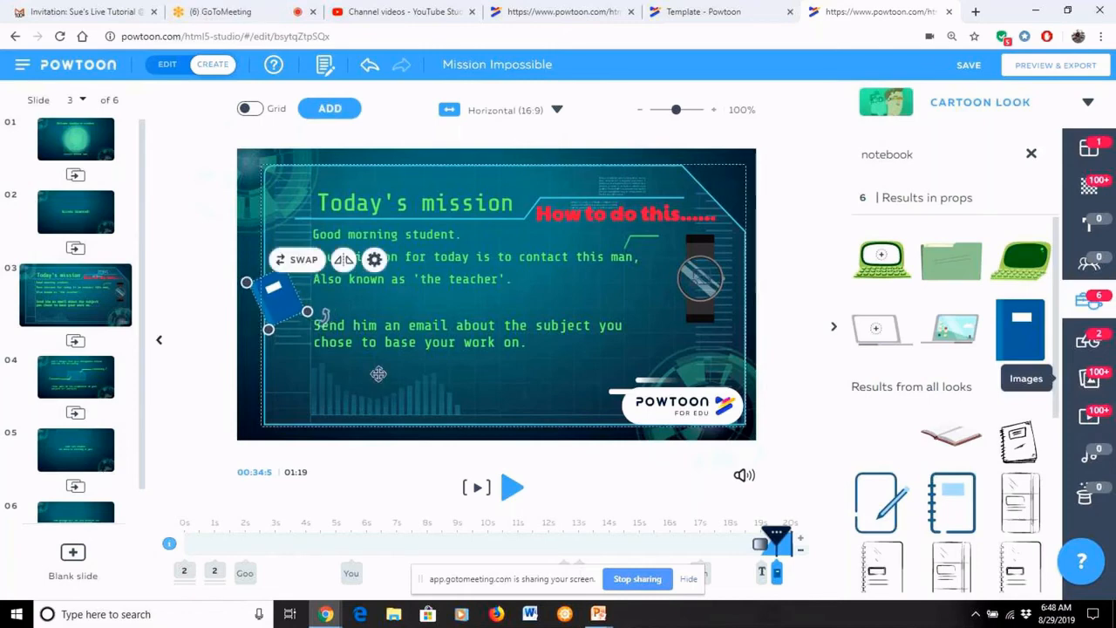
pyautogui.click(378, 373)
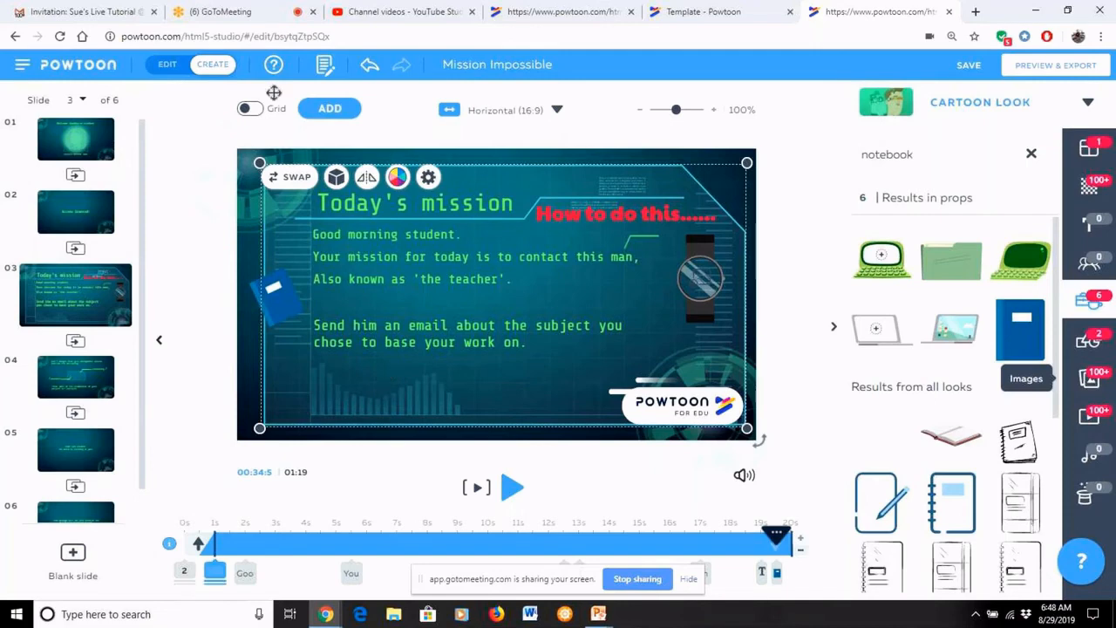
# Open the character library to look for a character to add to slide 3
pyautogui.click(327, 111)
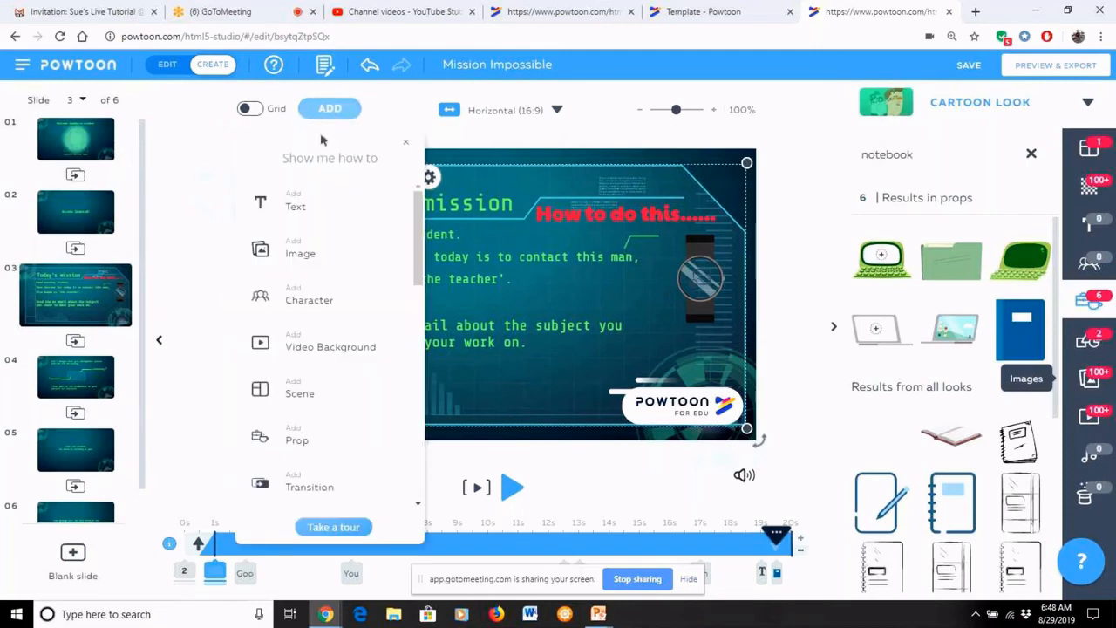
pyautogui.click(297, 301)
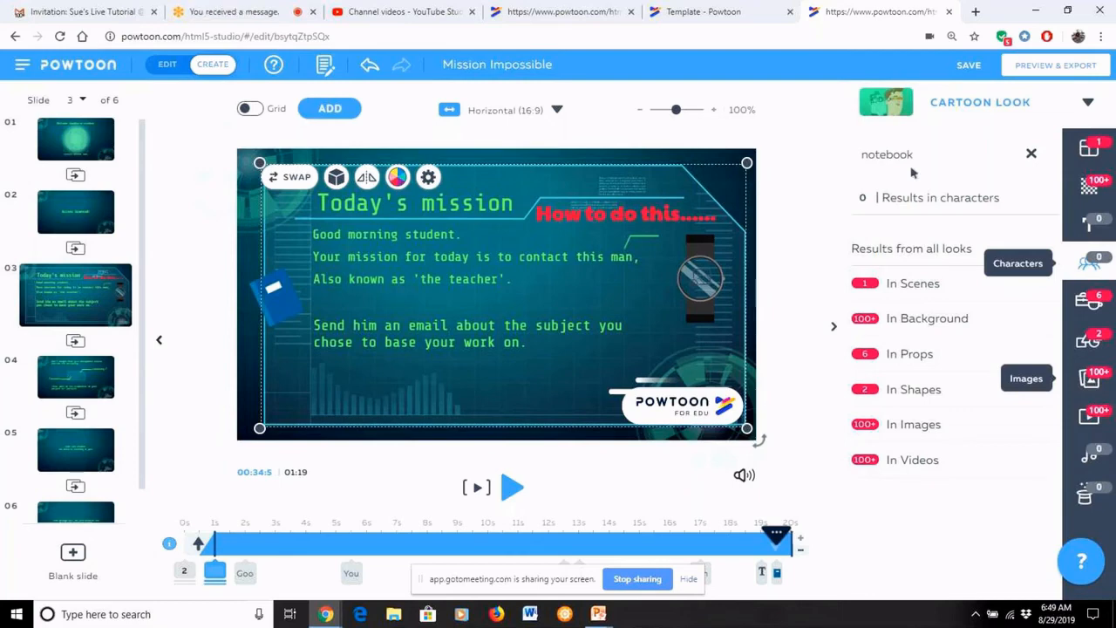
# Save the Powtoon, preview it as a movie, and pause the playback on the opening slide
pyautogui.click(973, 67)
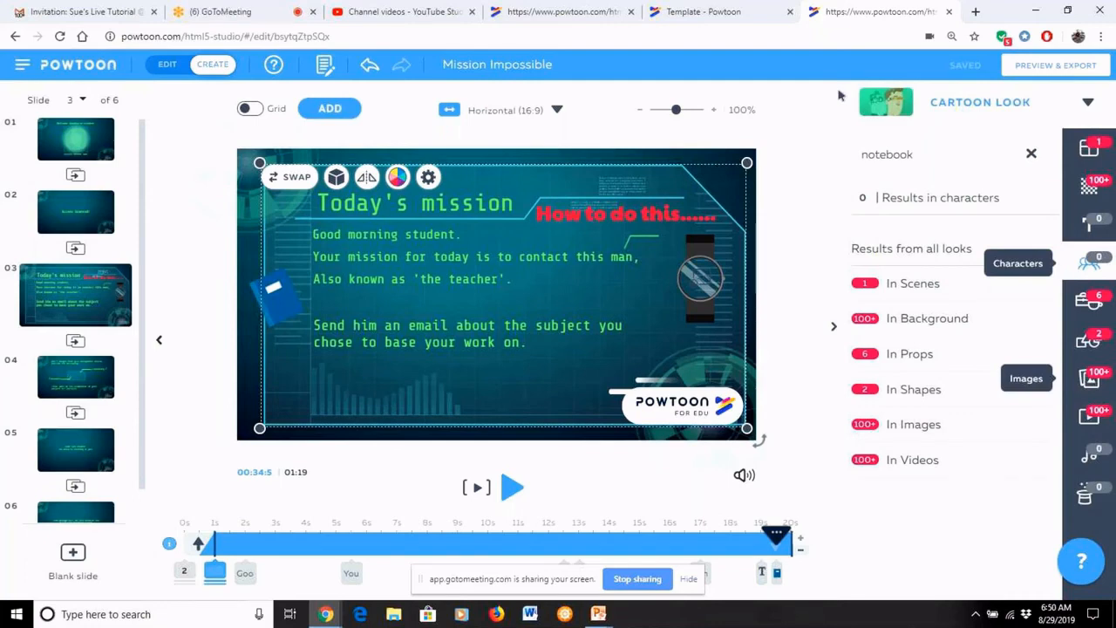
pyautogui.click(1064, 68)
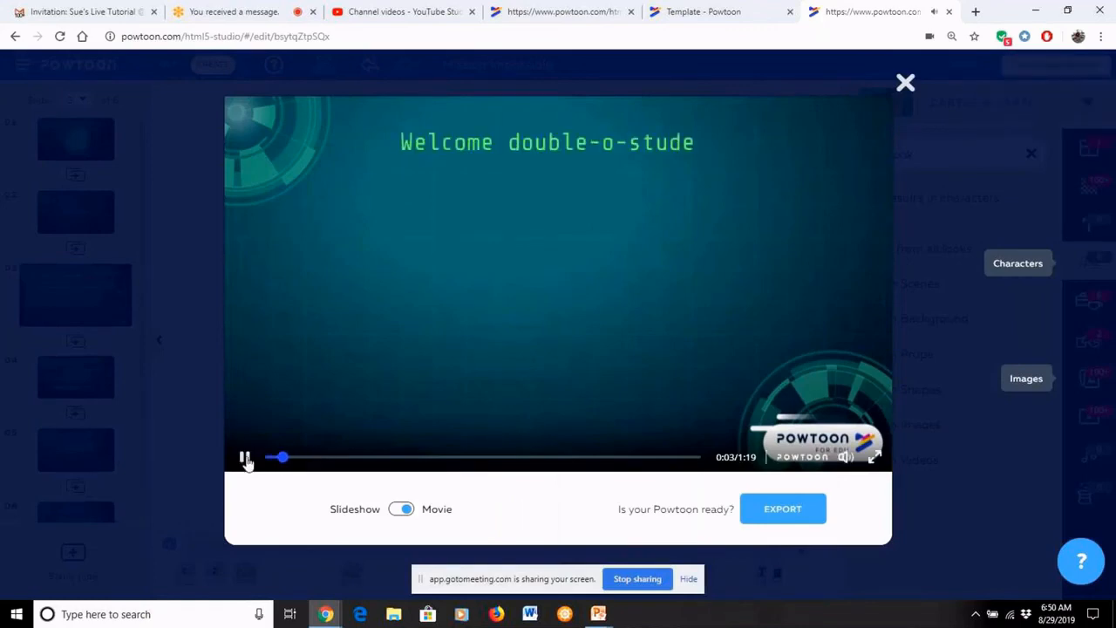
pyautogui.click(245, 459)
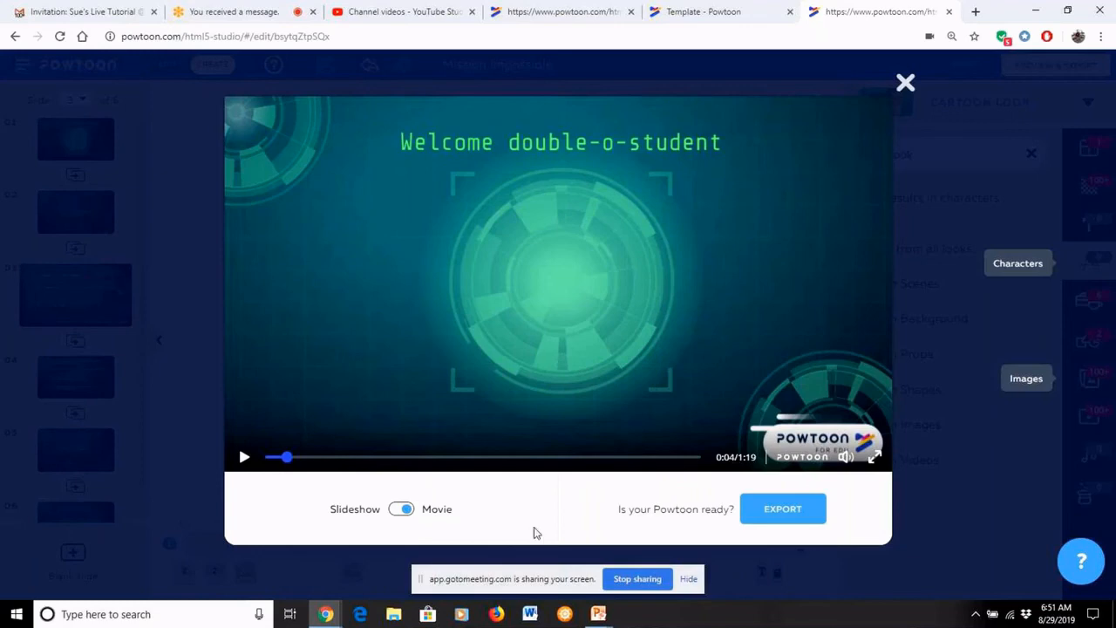
# Export the Powtoon to a personal player page with category Education, privacy Unlisted, branding shown and HD Quality 720p
pyautogui.click(782, 508)
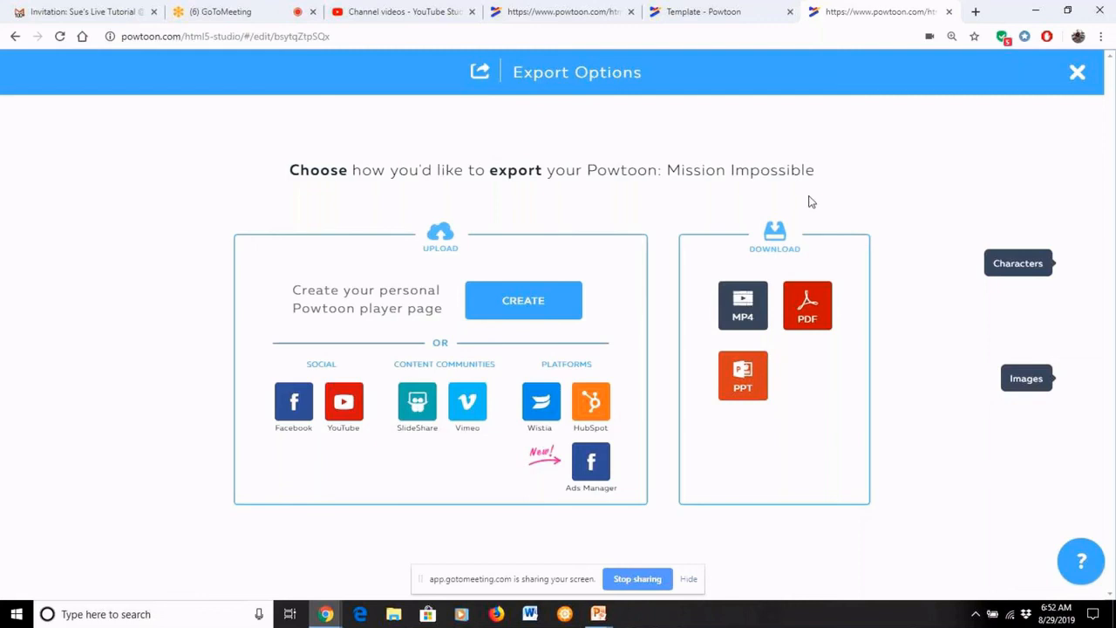
pyautogui.click(525, 305)
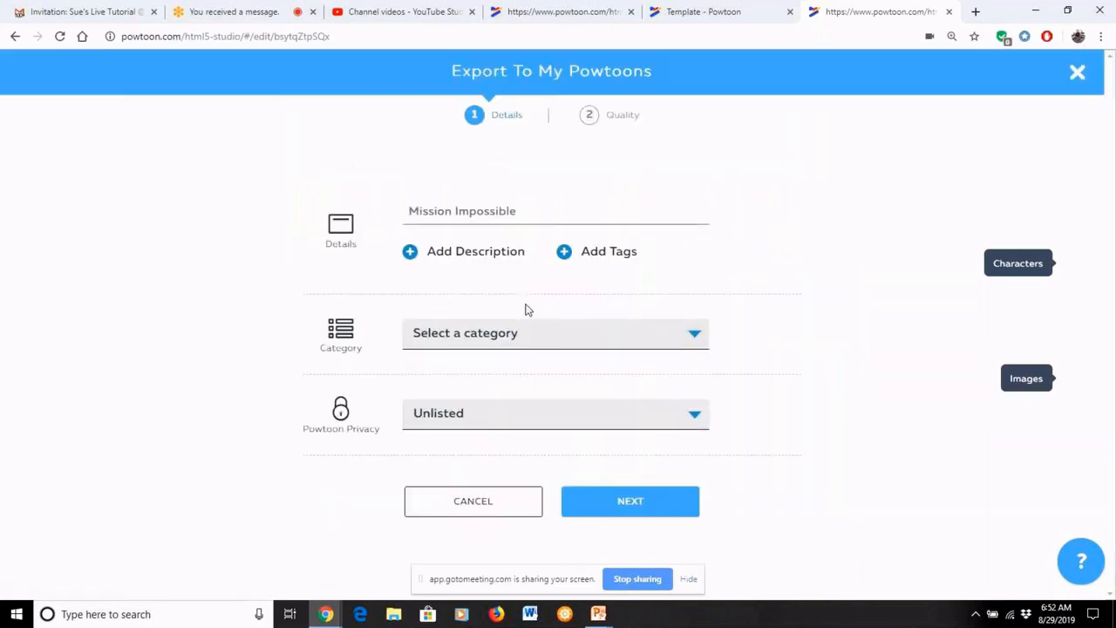
pyautogui.click(691, 335)
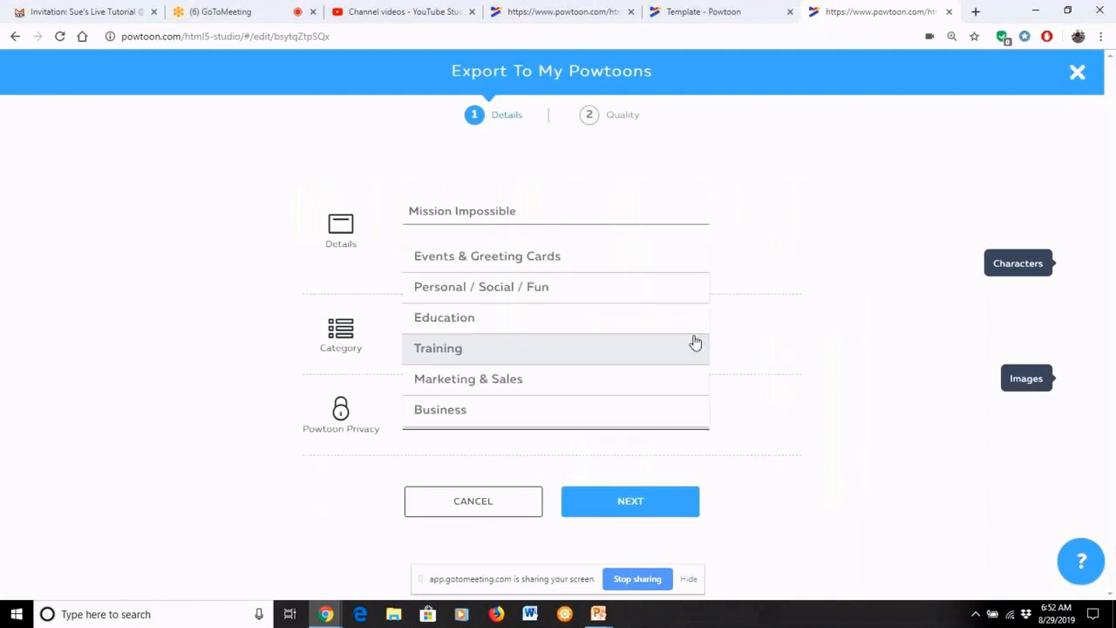
pyautogui.click(467, 326)
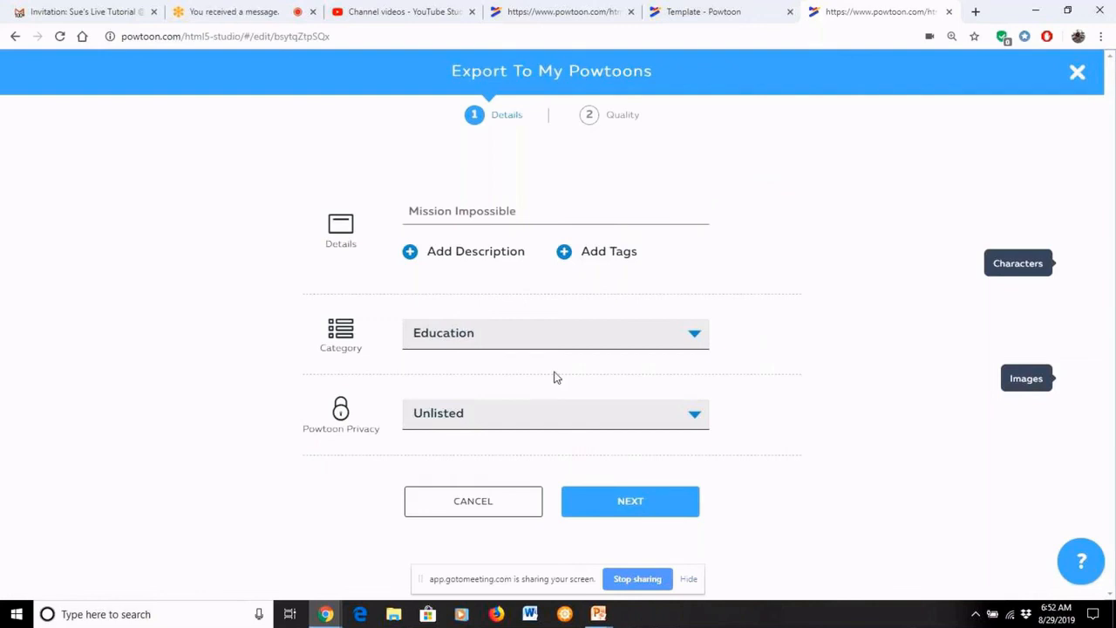
pyautogui.click(698, 419)
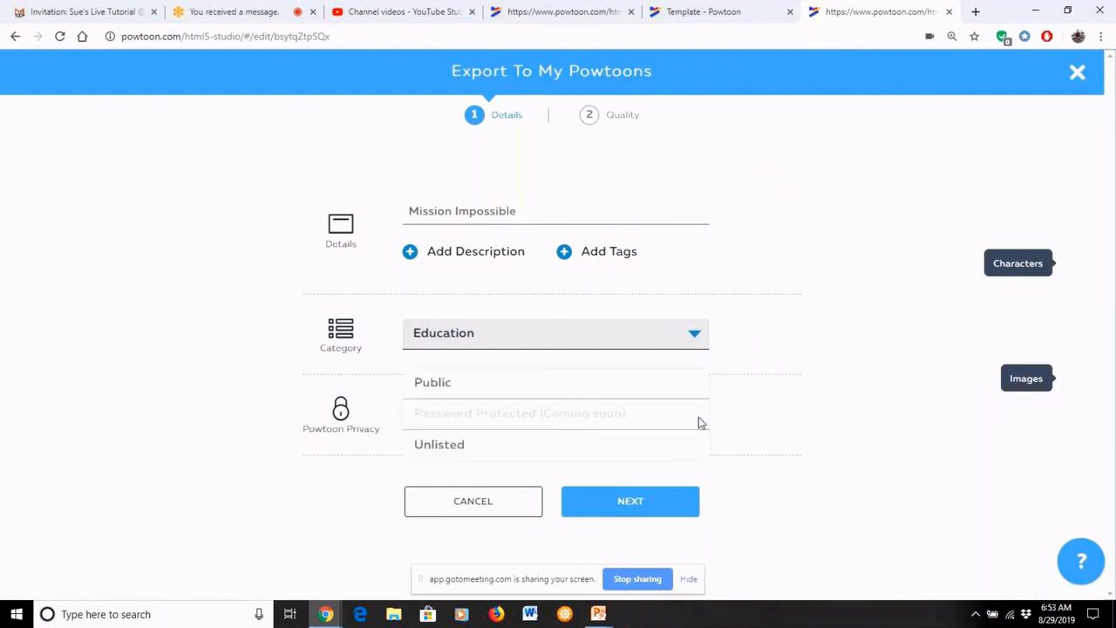
pyautogui.click(449, 445)
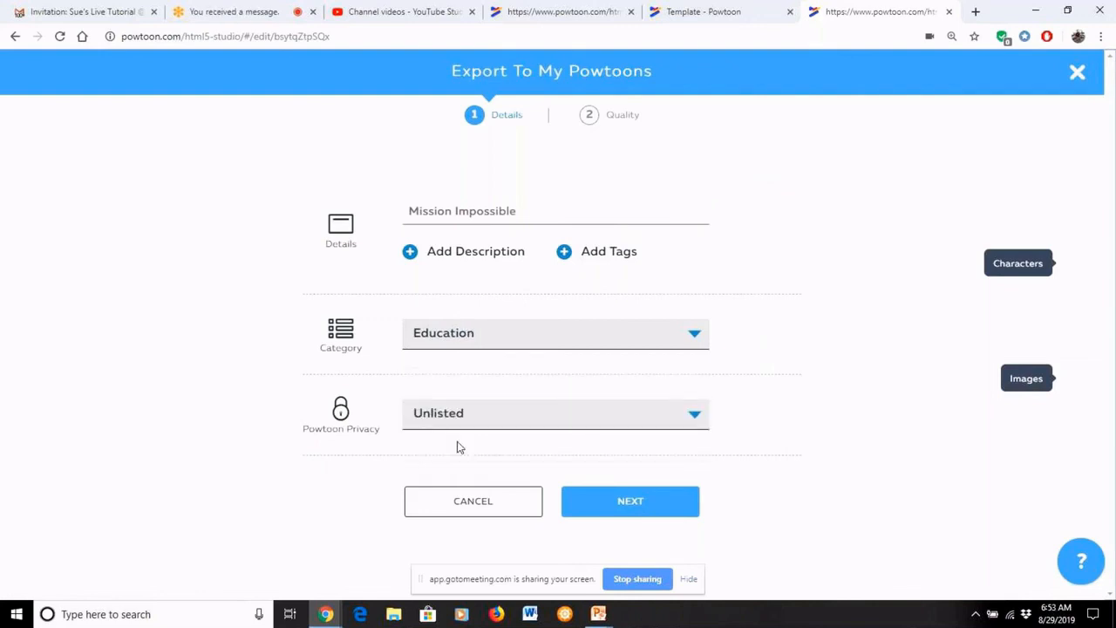
pyautogui.click(641, 503)
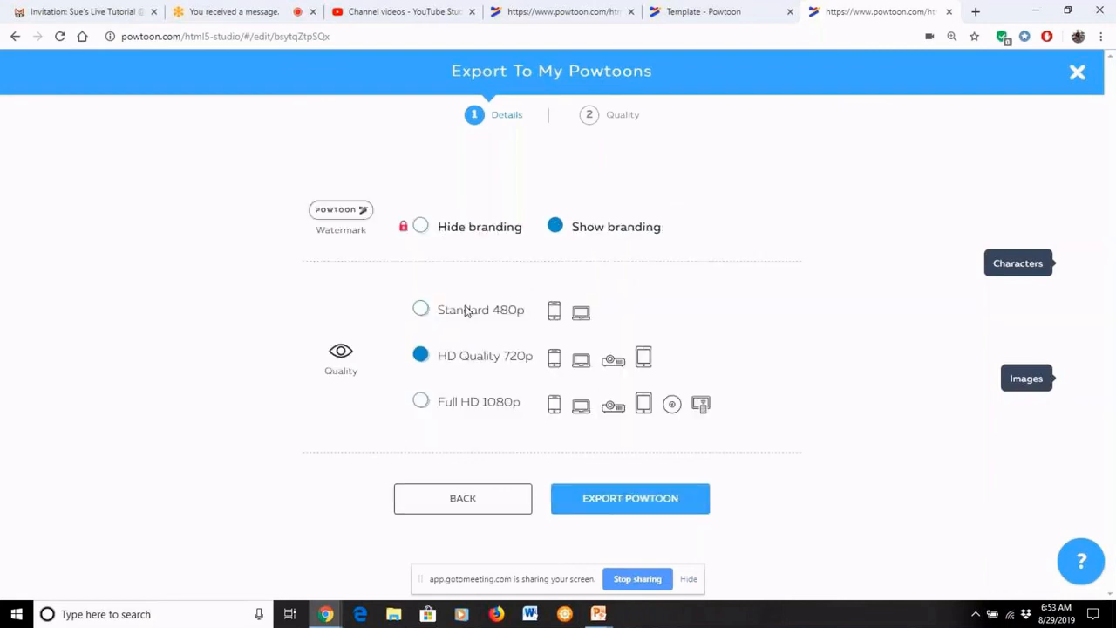
pyautogui.click(652, 506)
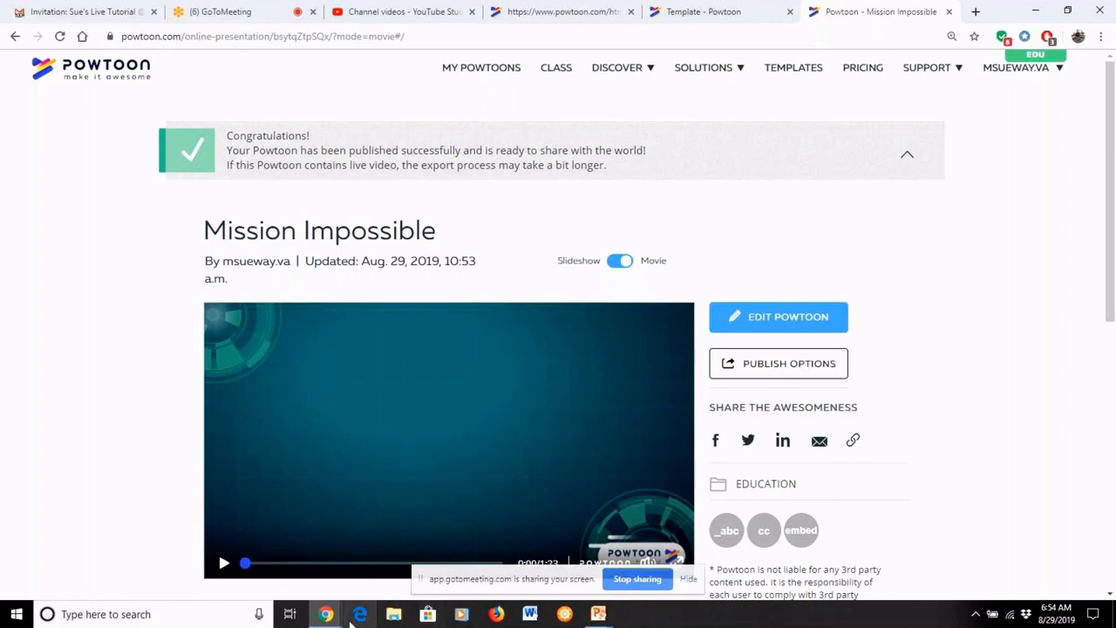
# Switch to the GoToMeeting session and turn on the camera
pyautogui.click(221, 15)
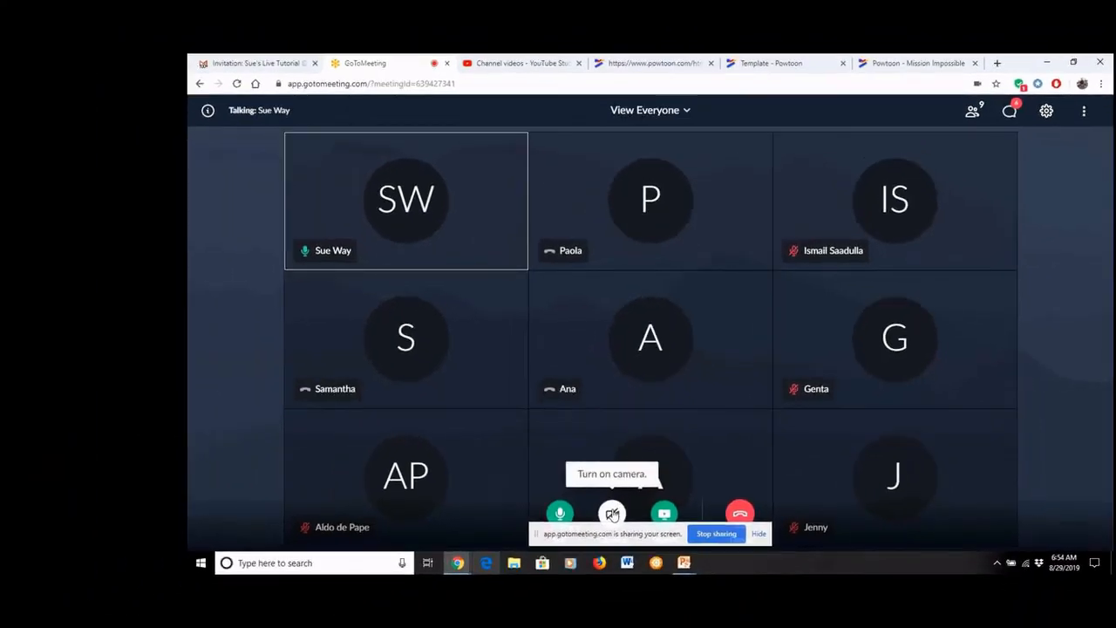
pyautogui.click(579, 525)
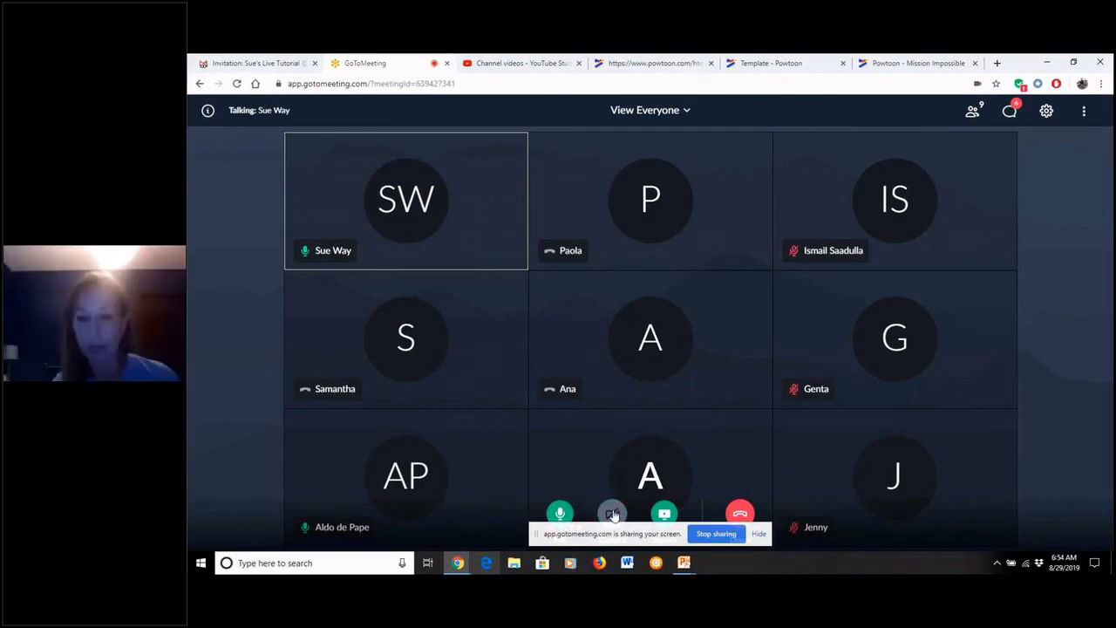
pyautogui.click(613, 514)
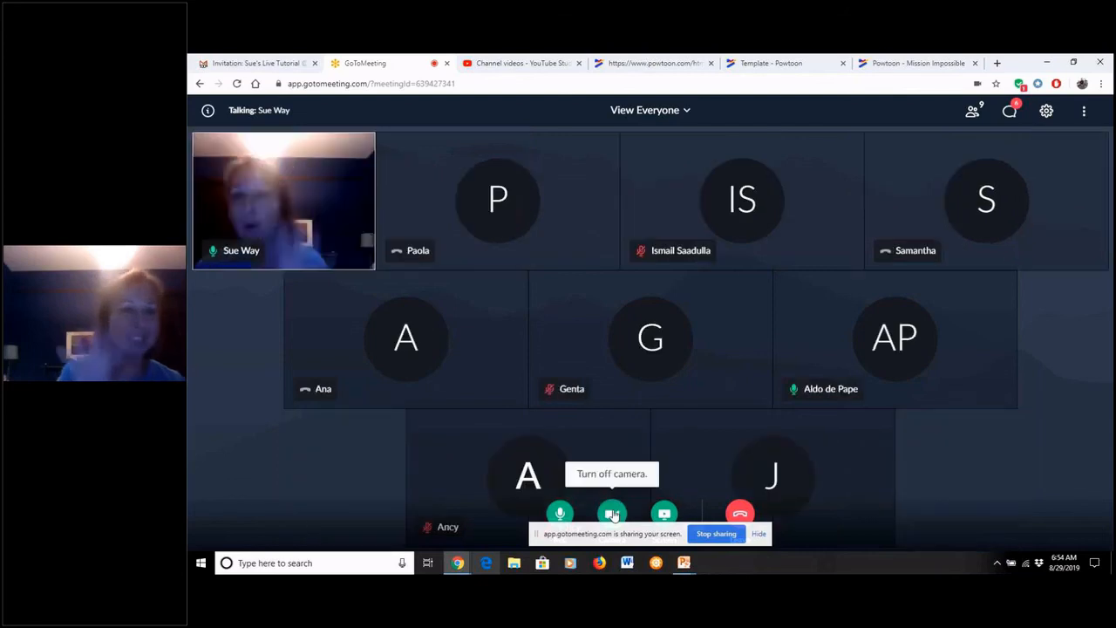